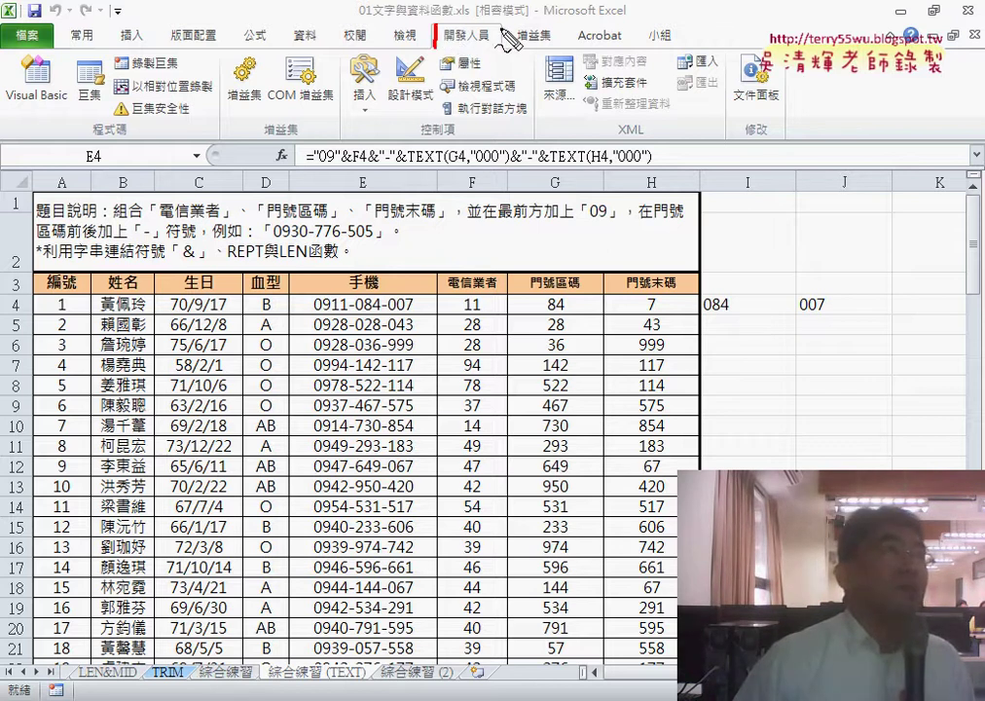
- Uncheck the 開發人員 (Developer) tab under Customize Ribbon in the options and apply
left_click_drag(437, 26, 493, 48)
left_click_drag(433, 155, 428, 84)
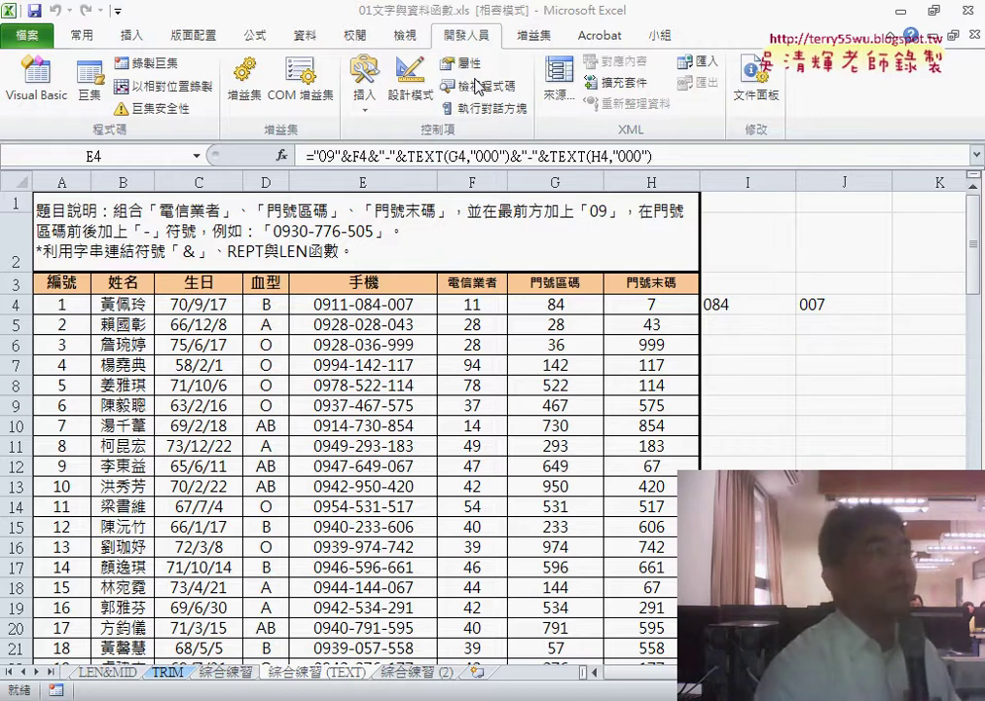
key("Escape")
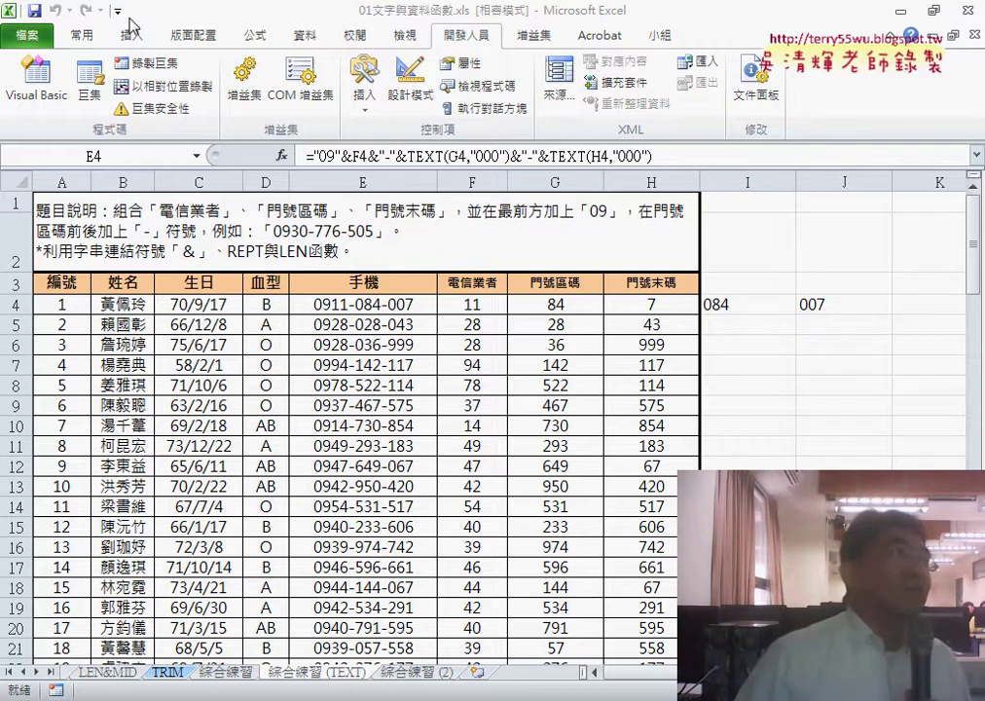
left_click(118, 14)
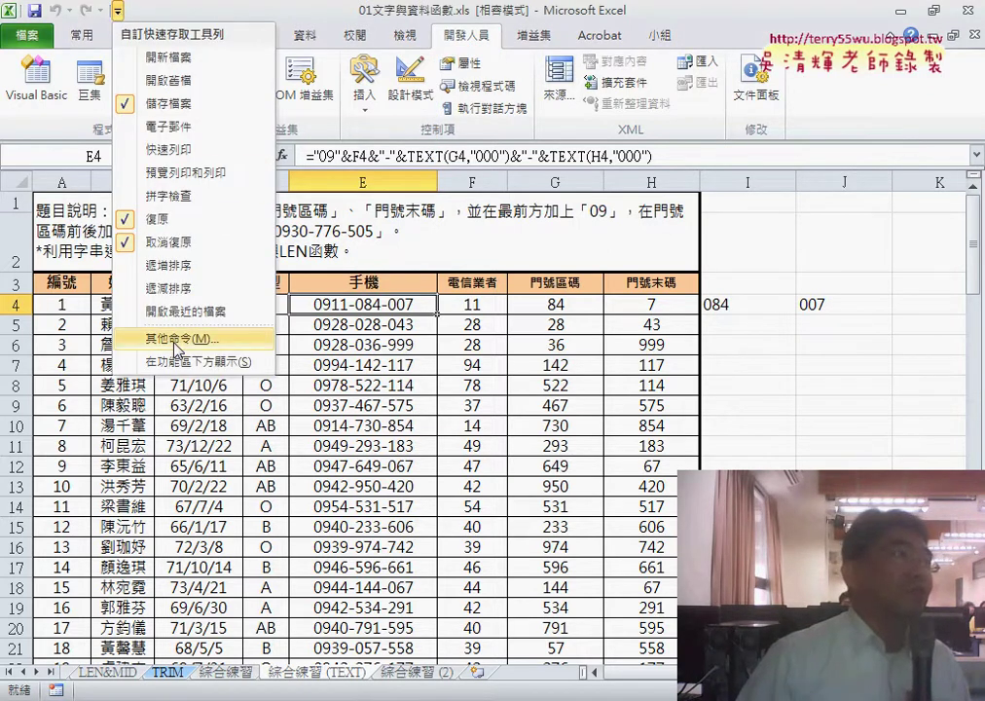
left_click(170, 337)
left_click(183, 234)
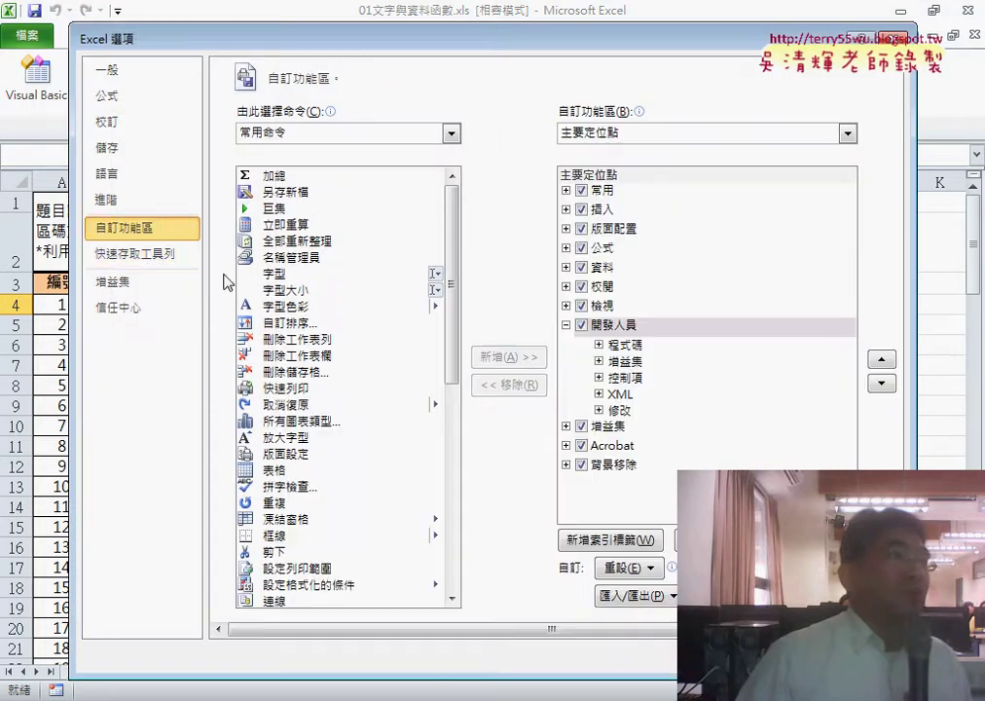
left_click(582, 327)
key("Return")
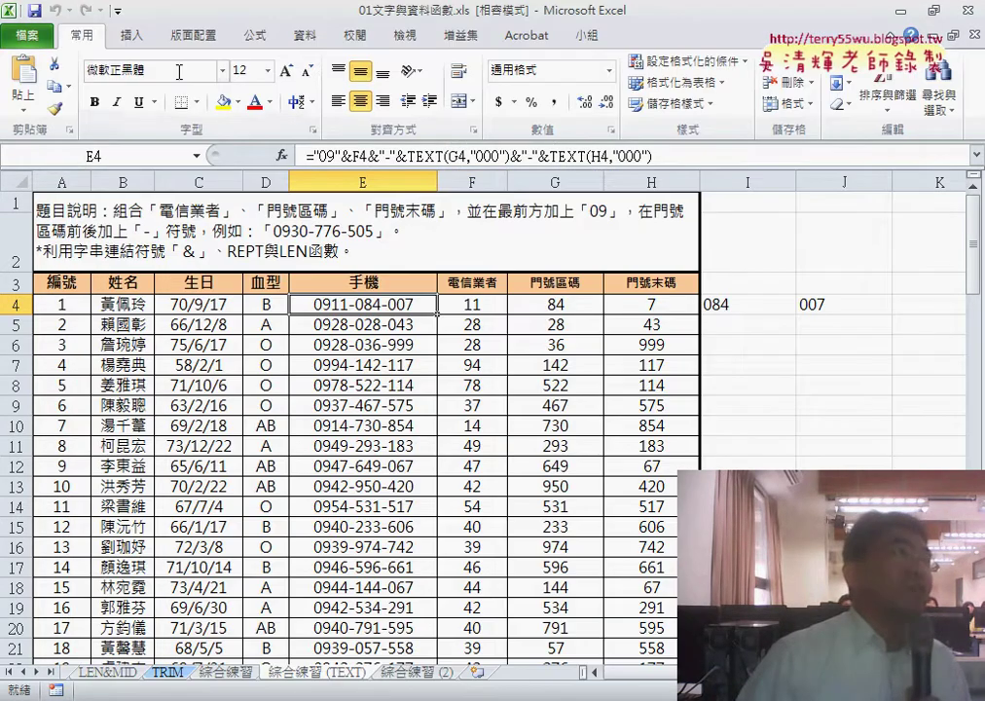
- Re-enable the 開發人員 (Developer) ribbon tab through Customize Ribbon and confirm with OK
left_click(118, 12)
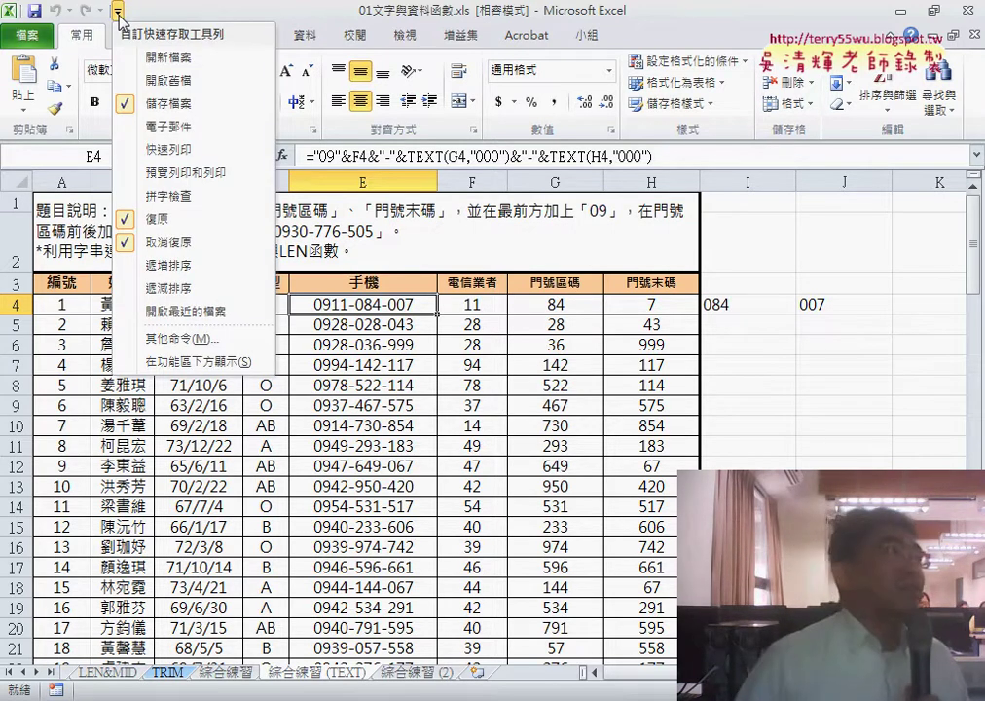
left_click(182, 340)
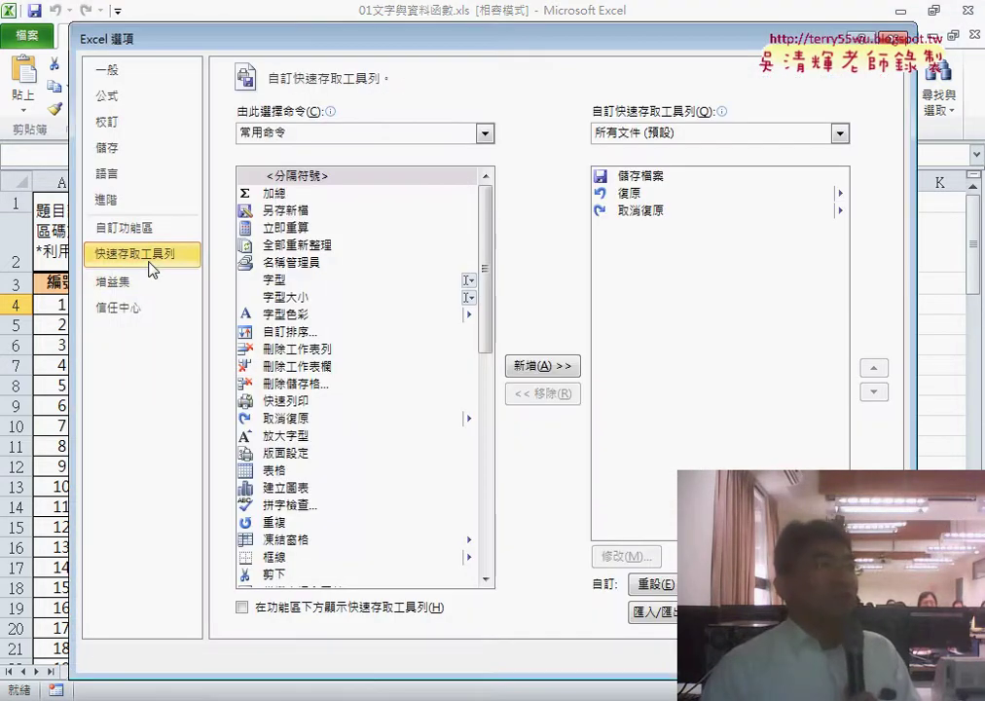
left_click(151, 231)
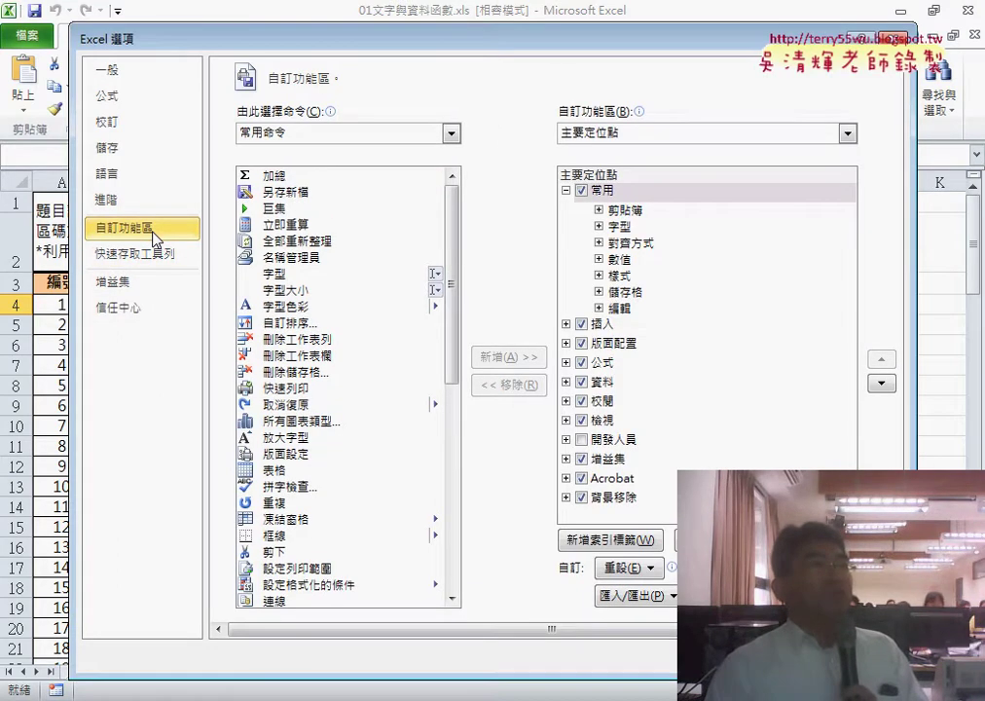
left_click(583, 440)
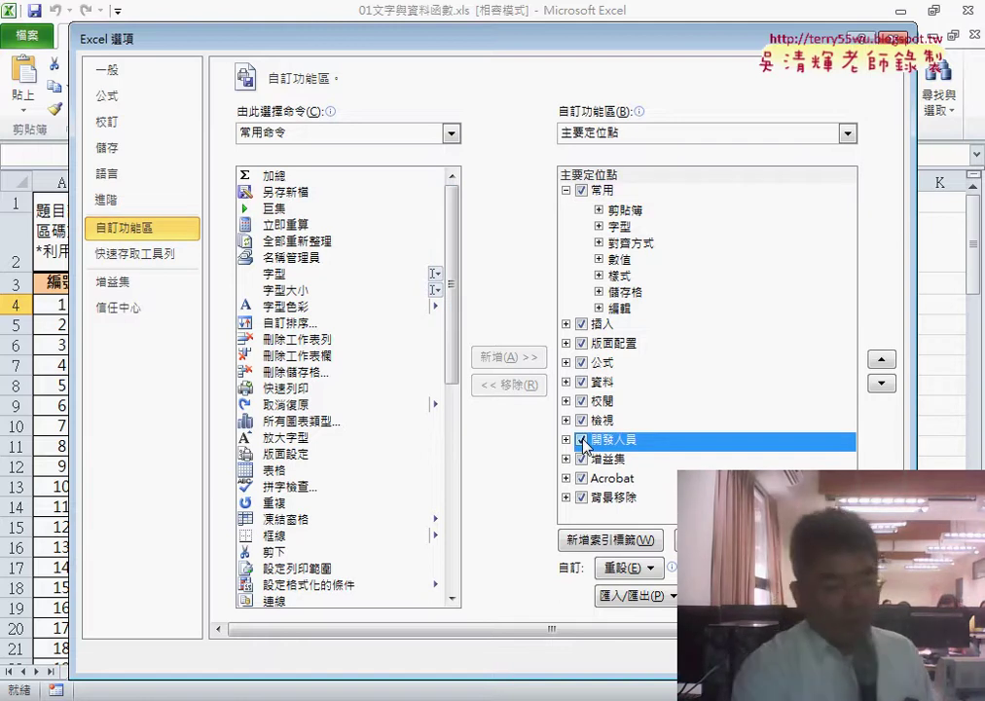
left_click_drag(156, 218, 173, 235)
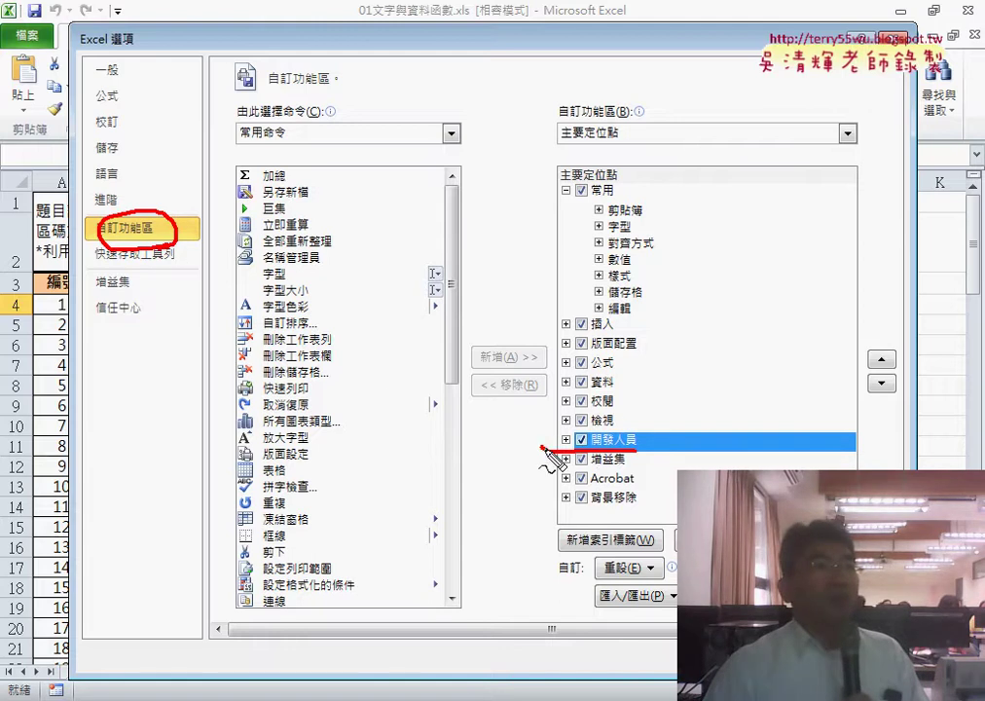
left_click_drag(551, 450, 643, 466)
left_click_drag(167, 265, 553, 427)
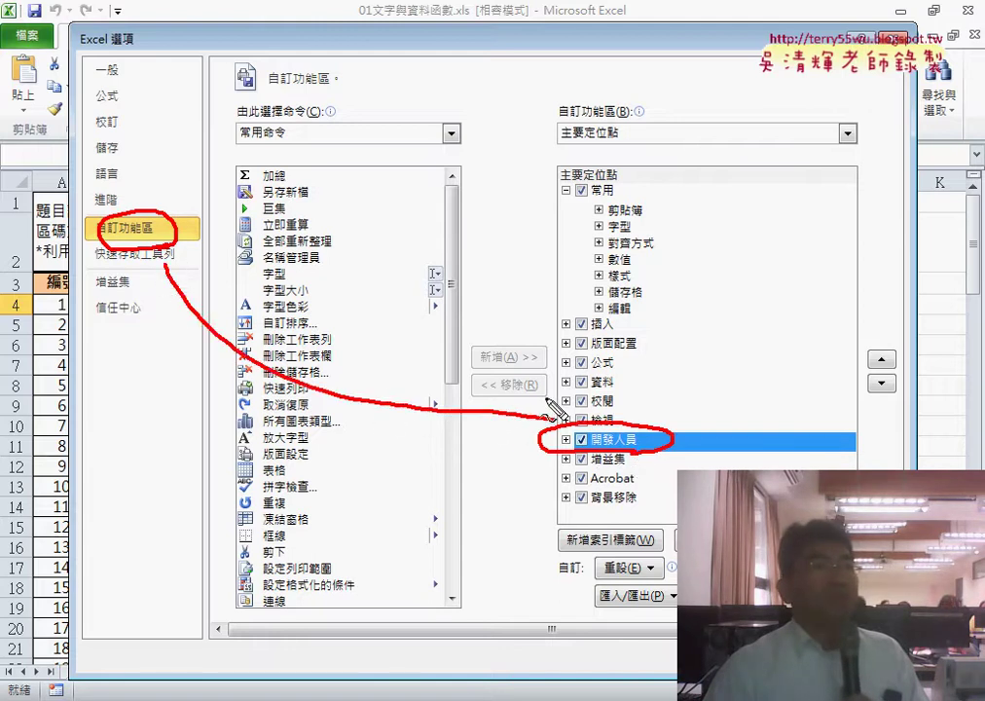
key("Escape")
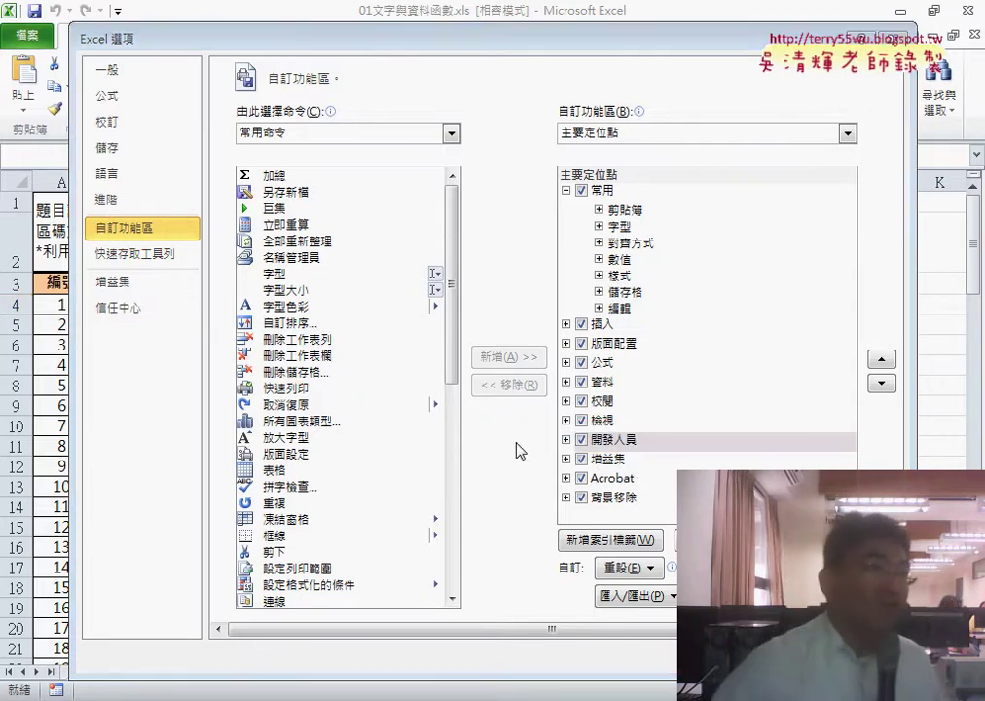
key("Return")
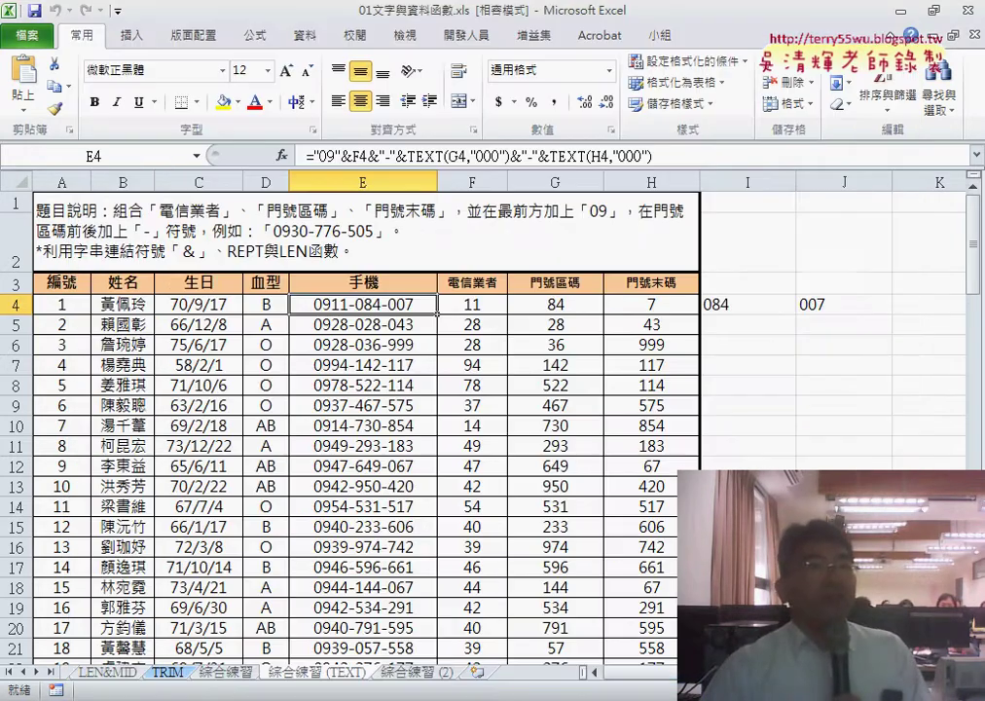
- Switch to the 開發人員 (Developer) tab to reveal the Code group with Record Macro
left_click(475, 35)
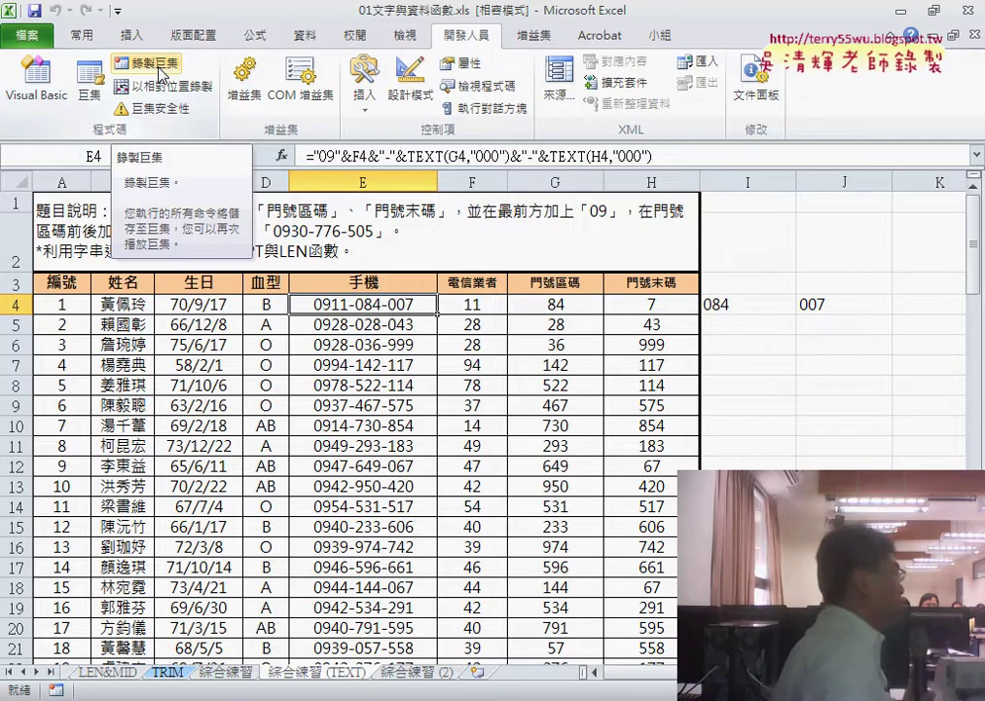
- Re-commit the E4 phone formula and fill it down column E through every data row
left_click(161, 71)
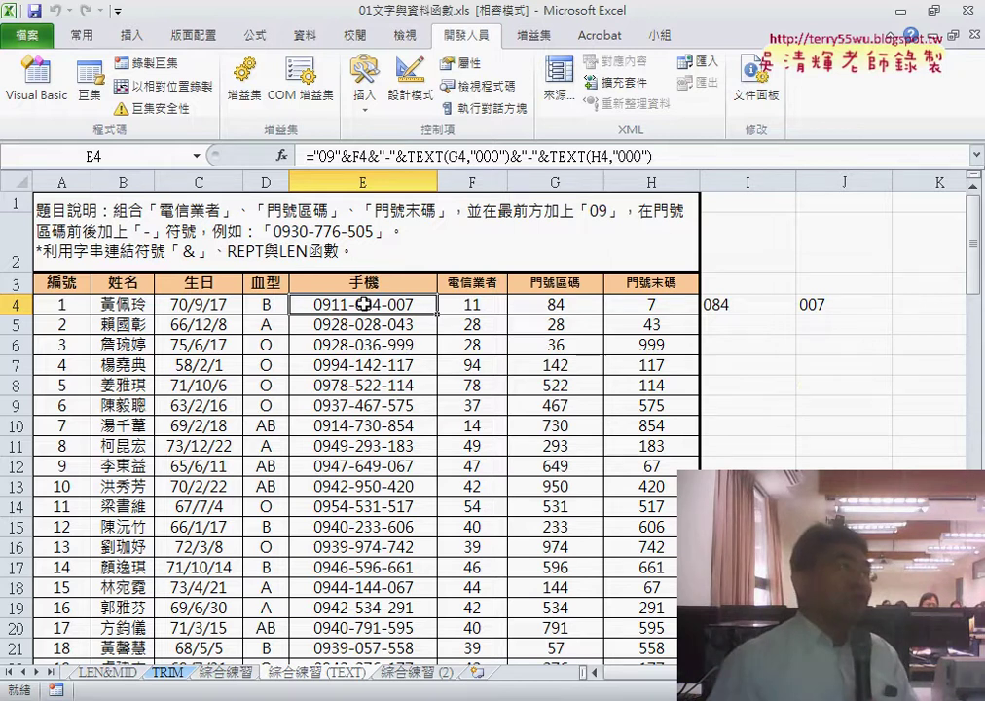
left_click(799, 327)
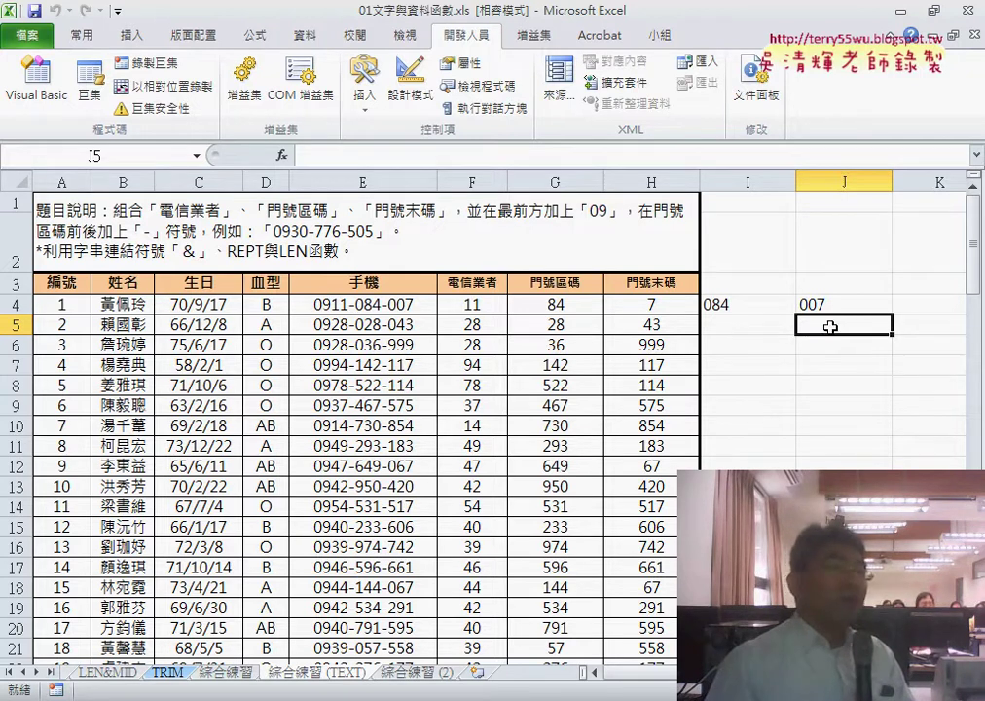
left_click(389, 303)
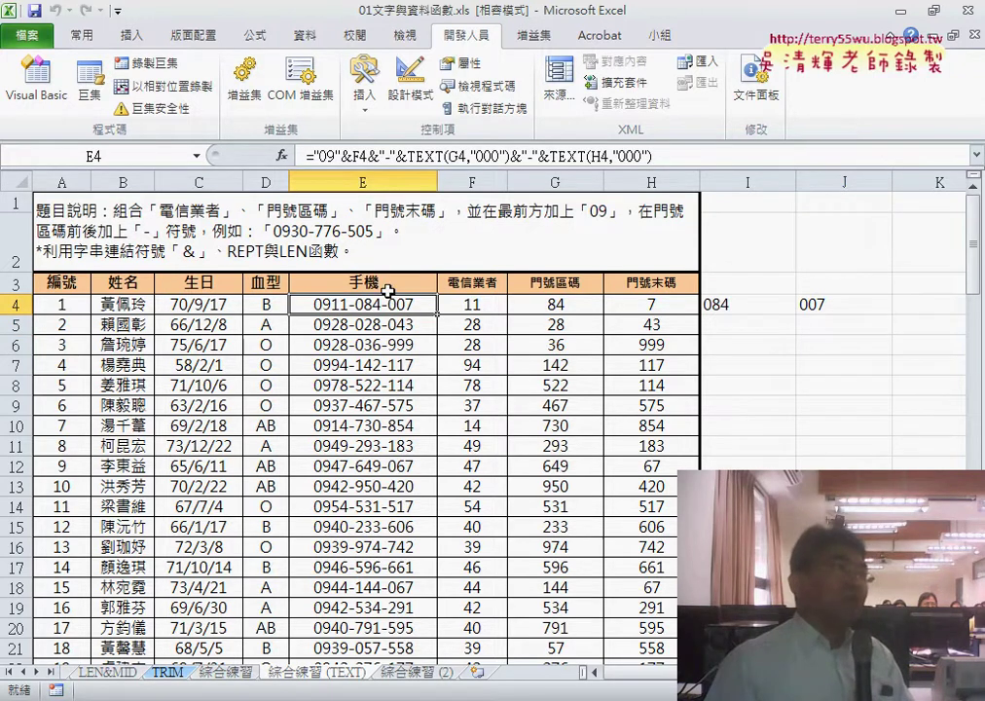
left_click(338, 154)
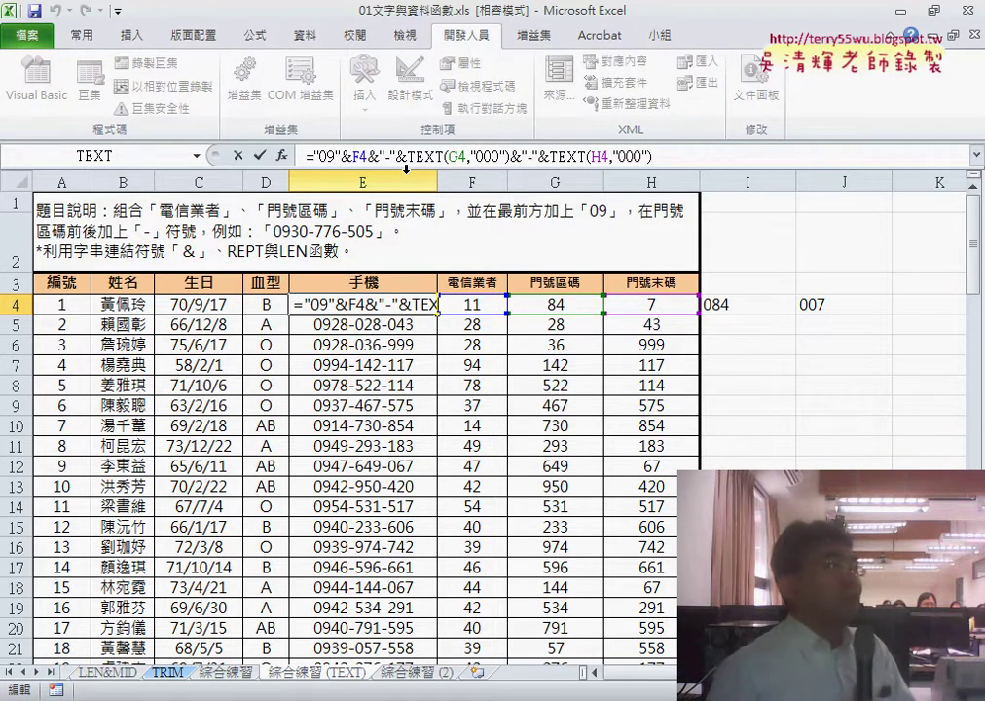
left_click(260, 155)
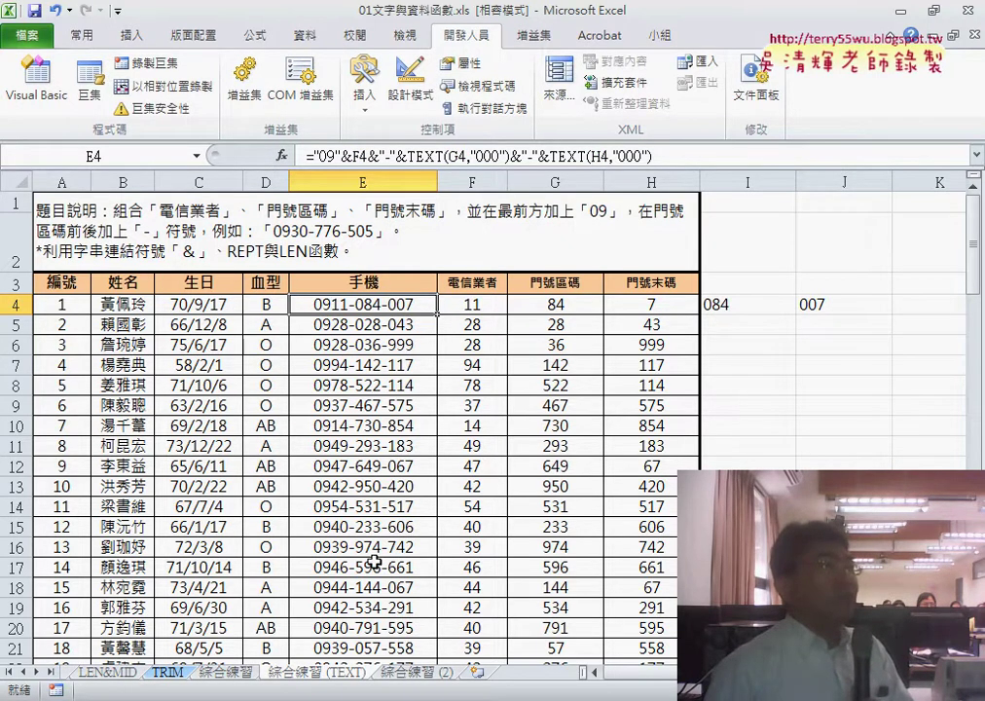
double_click(437, 314)
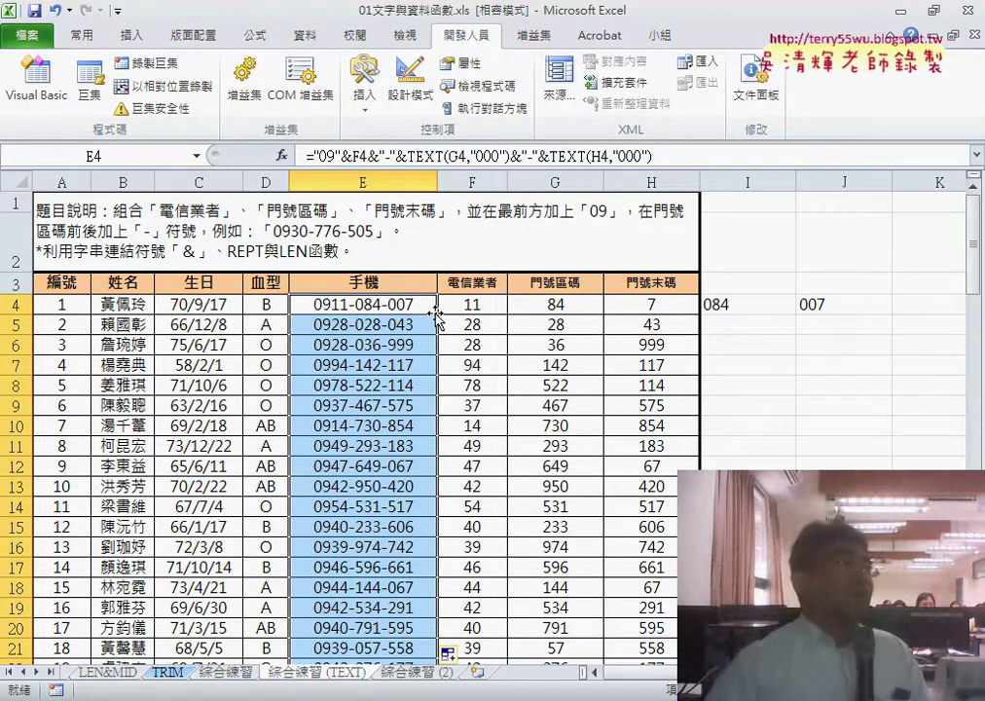
left_click(784, 346)
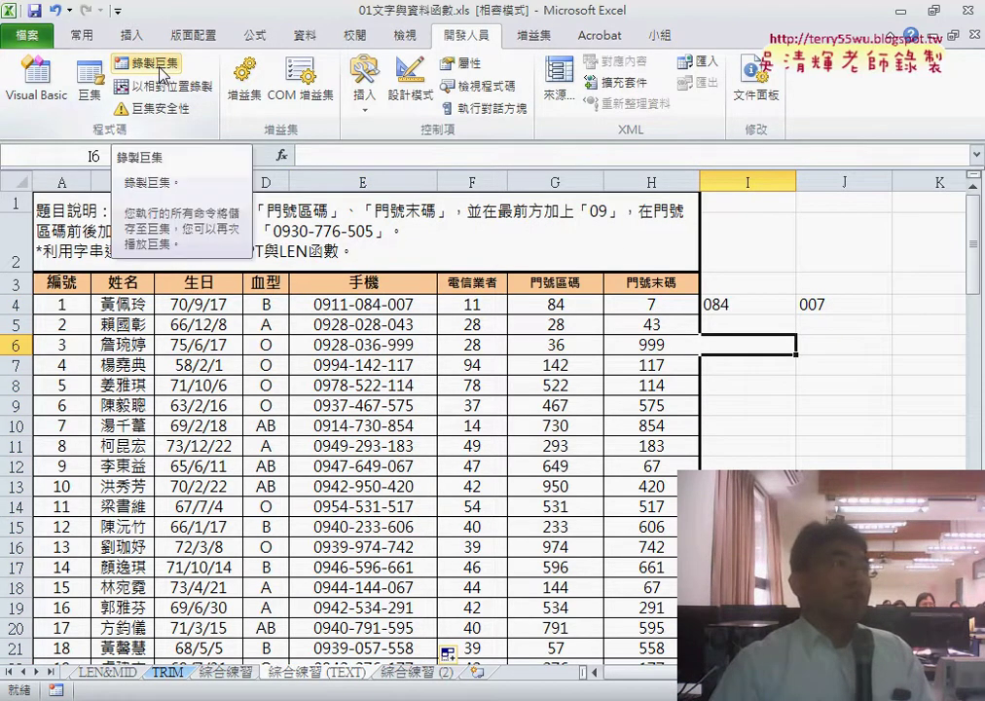
- Bring up Record Macro and replace the default macro name with 手機號碼串接
left_click(156, 64)
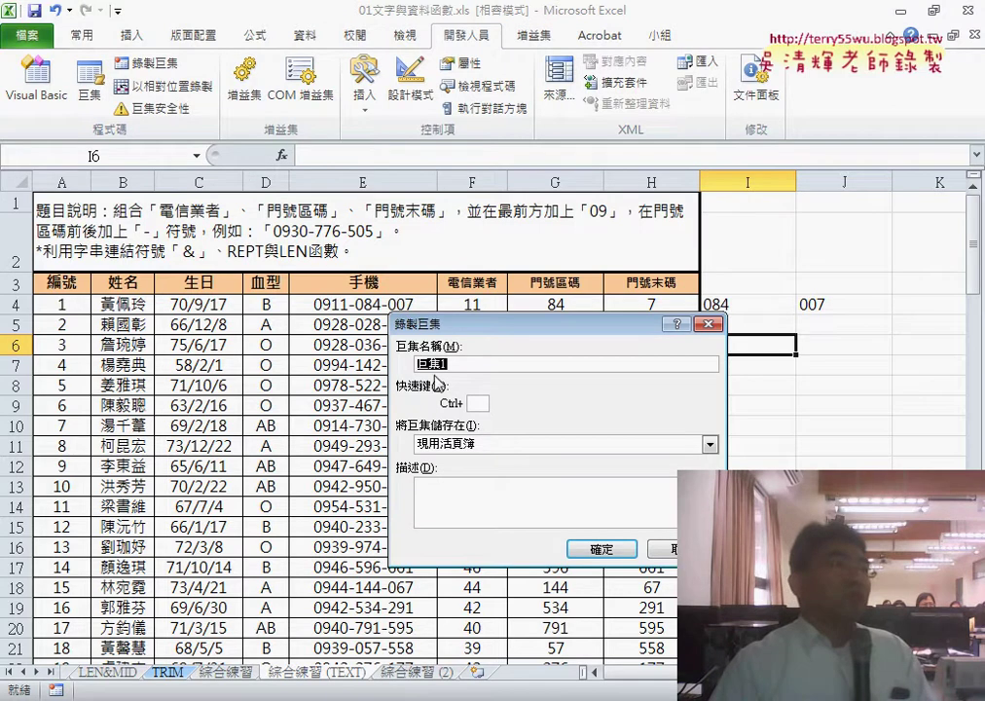
left_click_drag(448, 327, 285, 230)
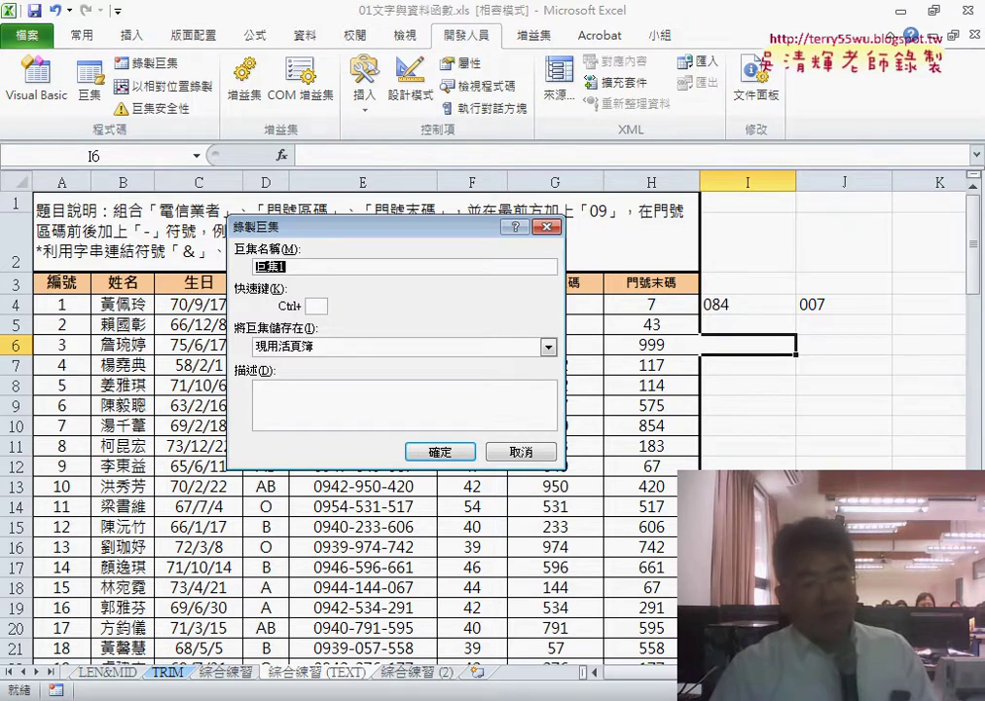
scroll(440, 455, "down", 1)
scroll(440, 455, "down", 2)
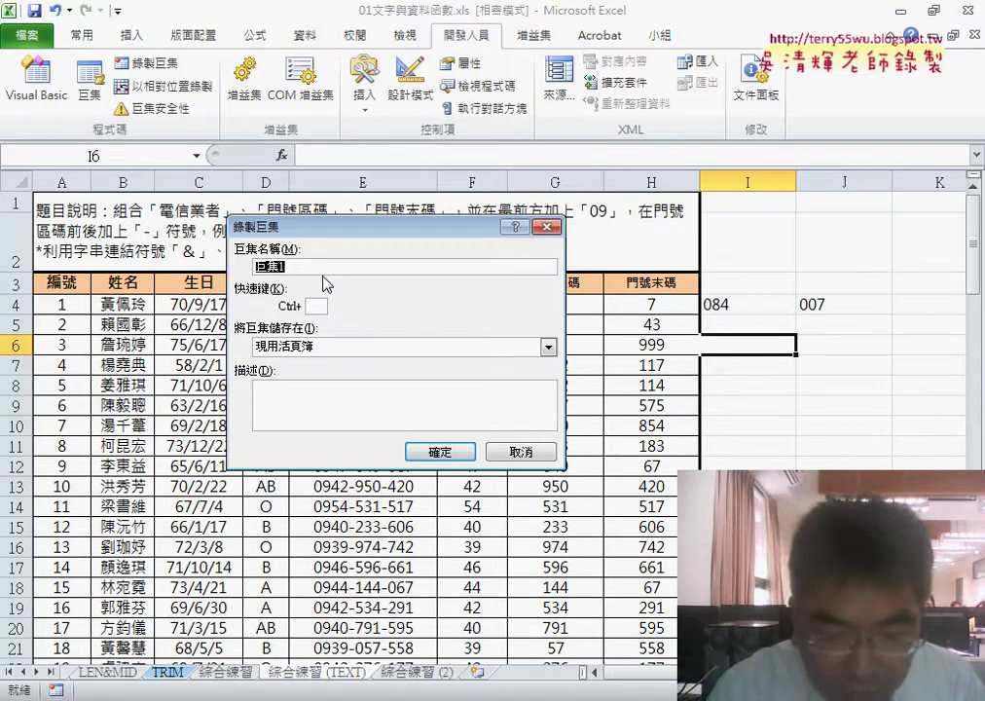
key("BackSpace")
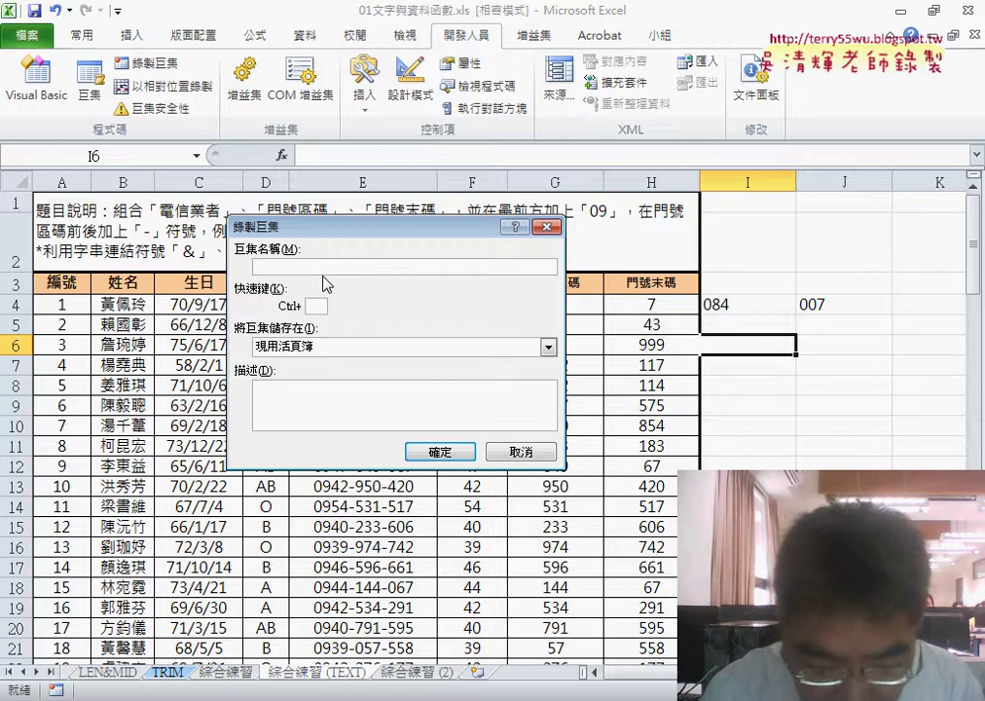
type("手機")
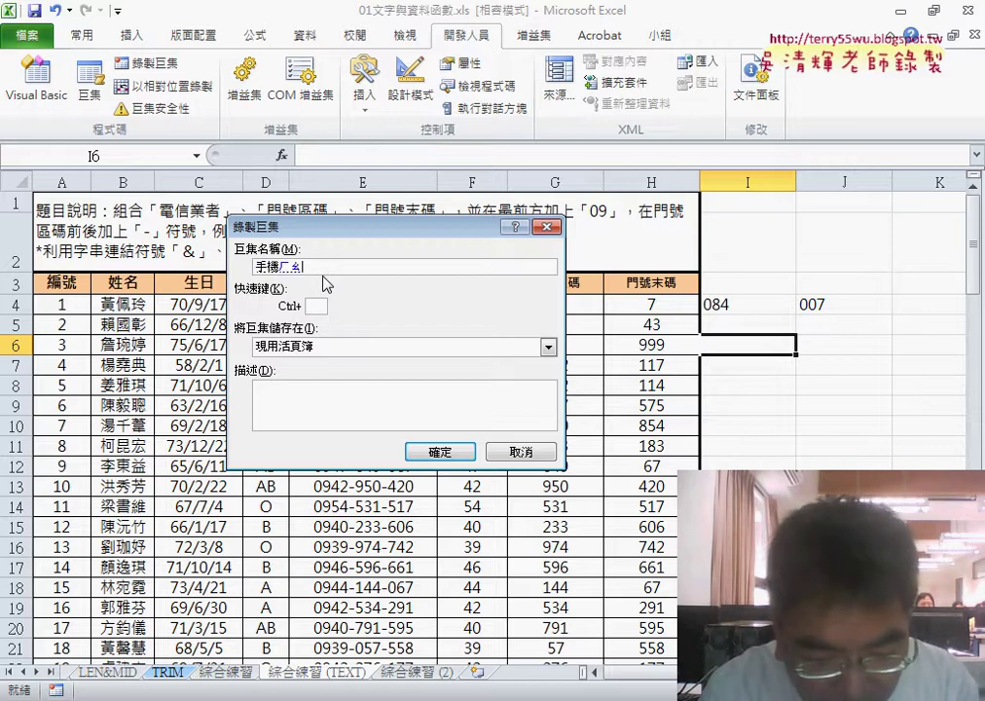
type("號碼")
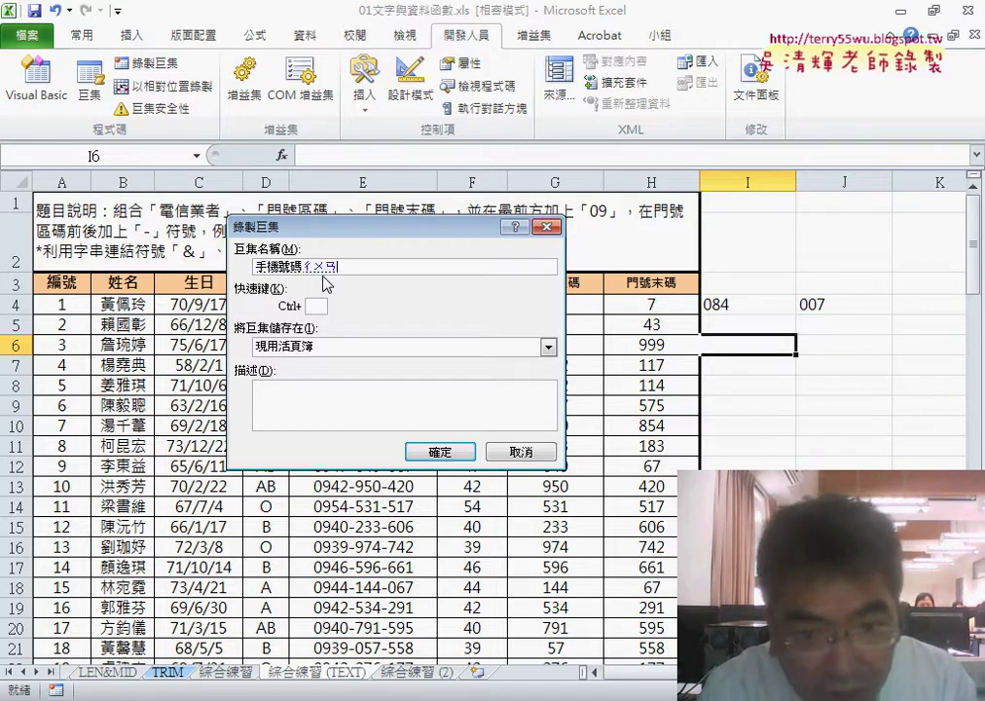
type("串接")
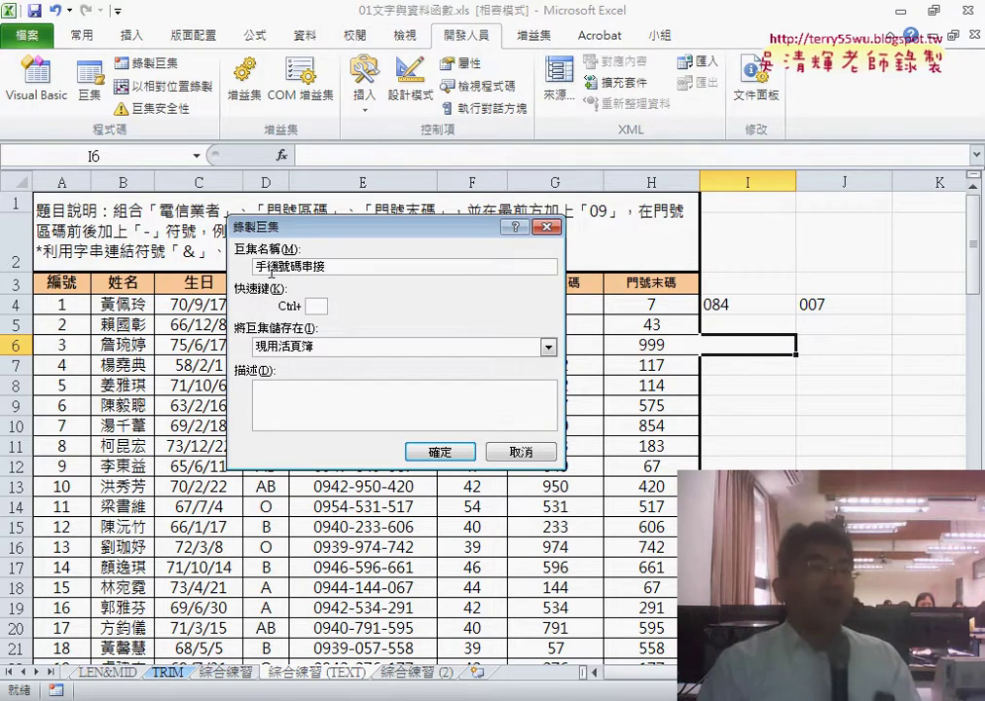
- Start recording and fill the E4 phone formula down column E
left_click(438, 454)
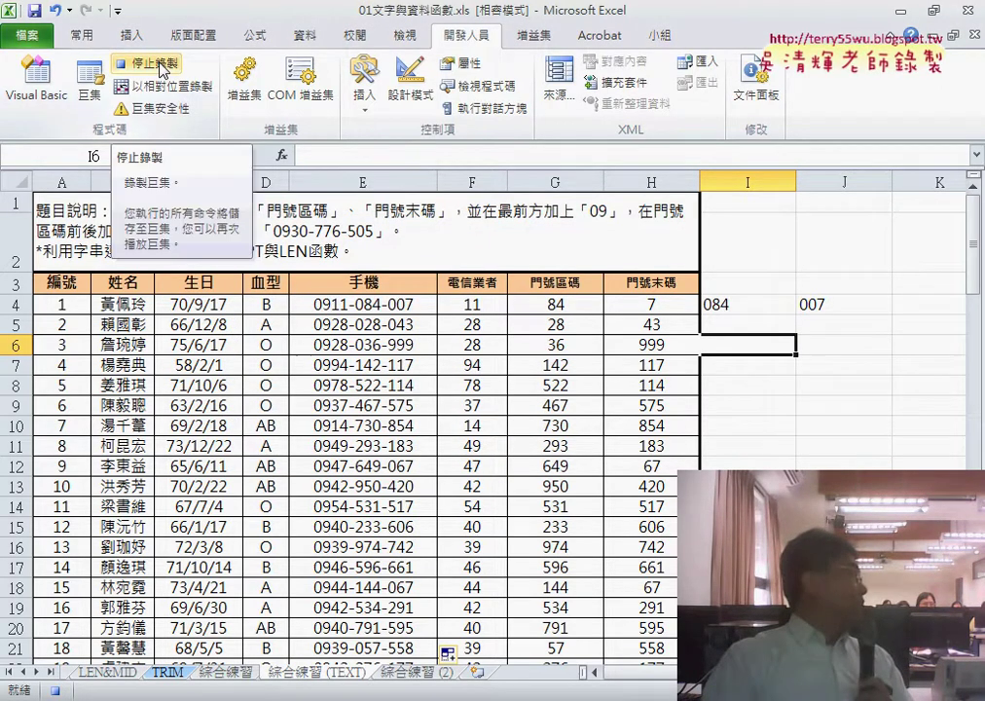
left_click(376, 304)
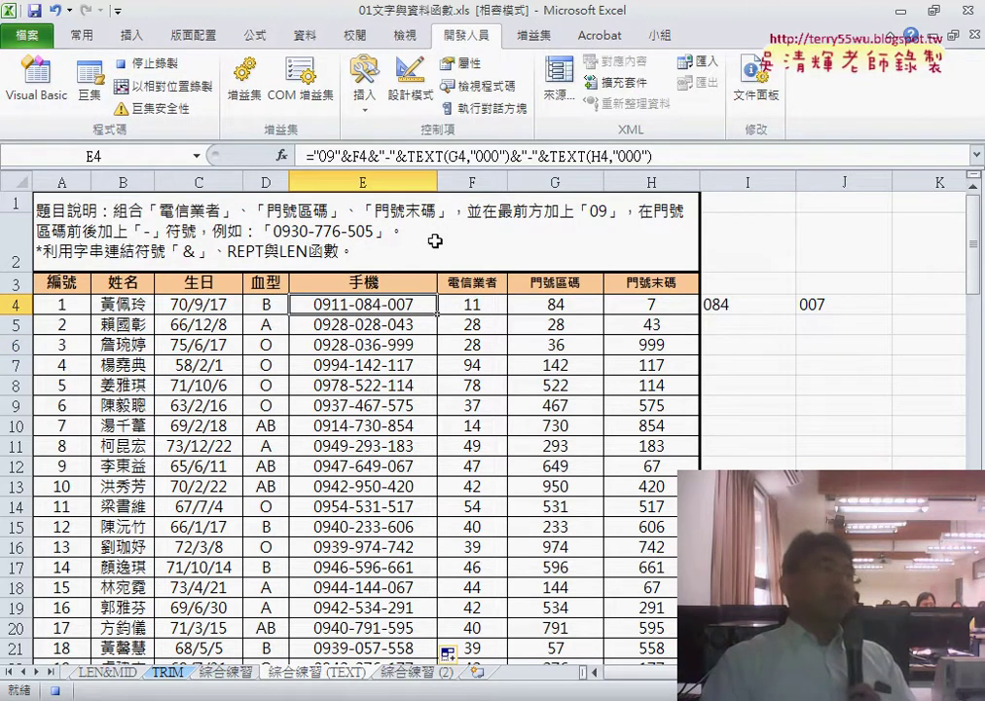
left_click(331, 156)
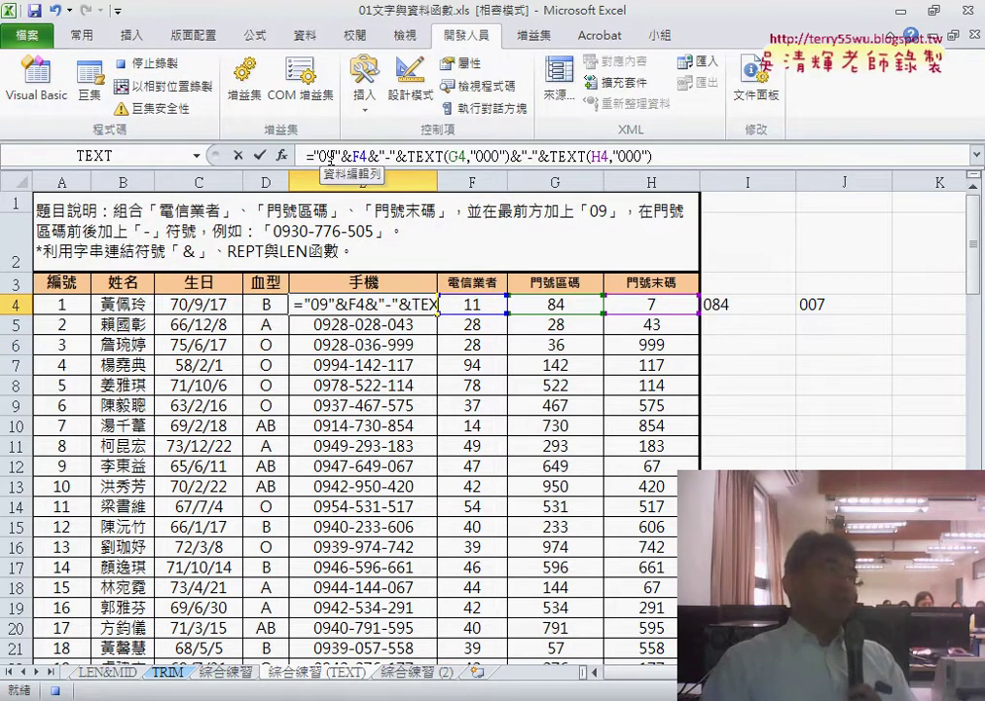
left_click(264, 156)
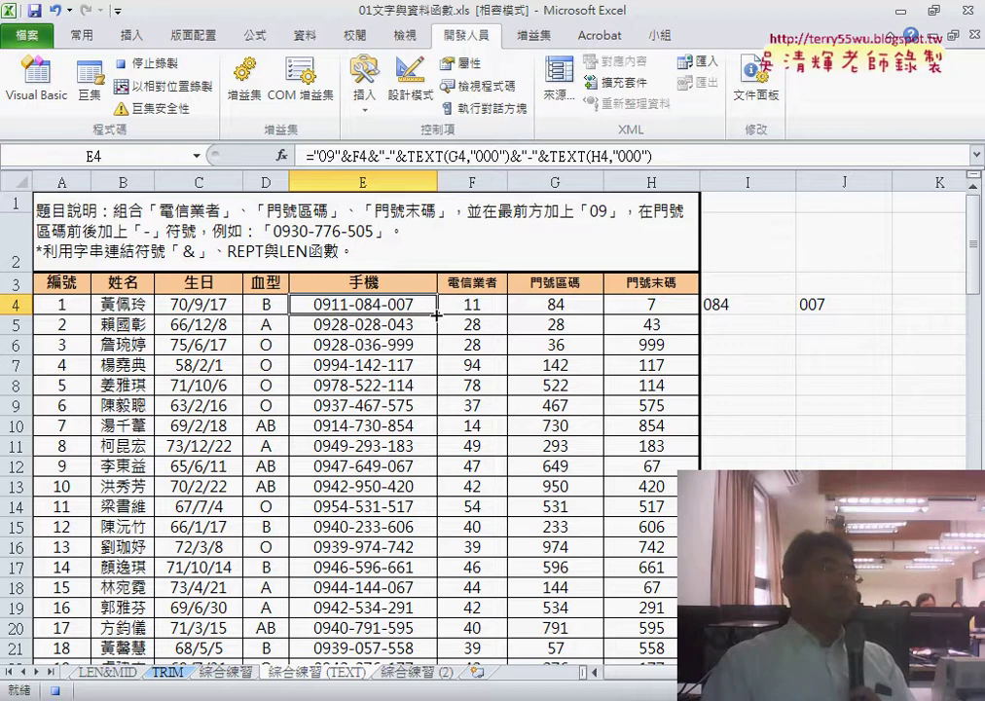
double_click(436, 313)
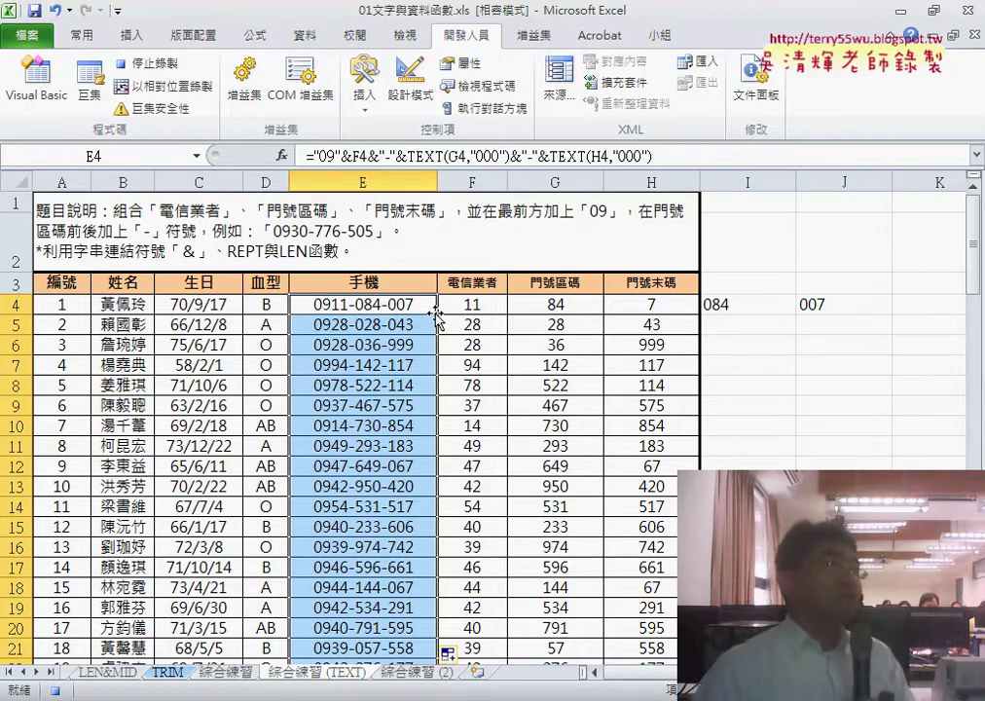
- Stop the 手機號碼串接 recording and bring up Record Macro for a second macro
left_click(146, 62)
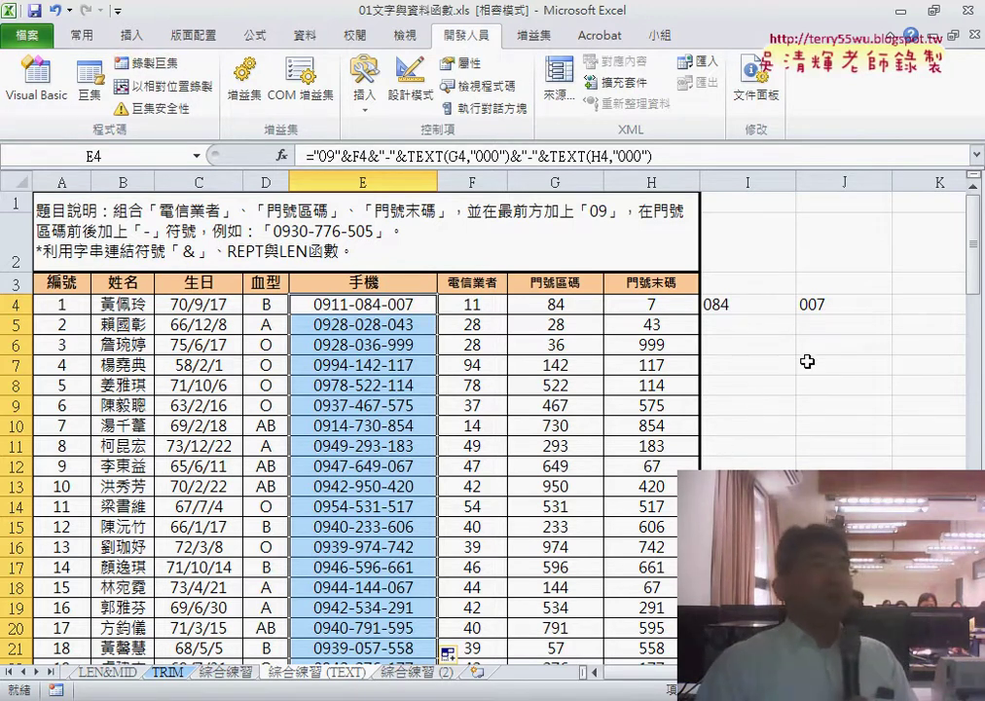
left_click(851, 307)
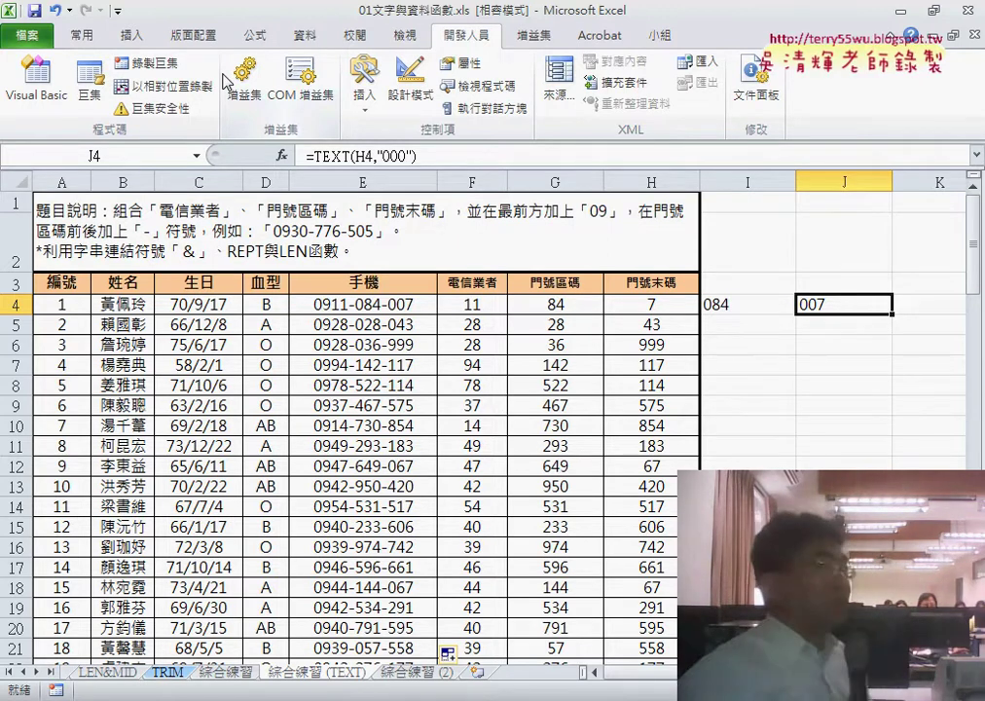
left_click(136, 63)
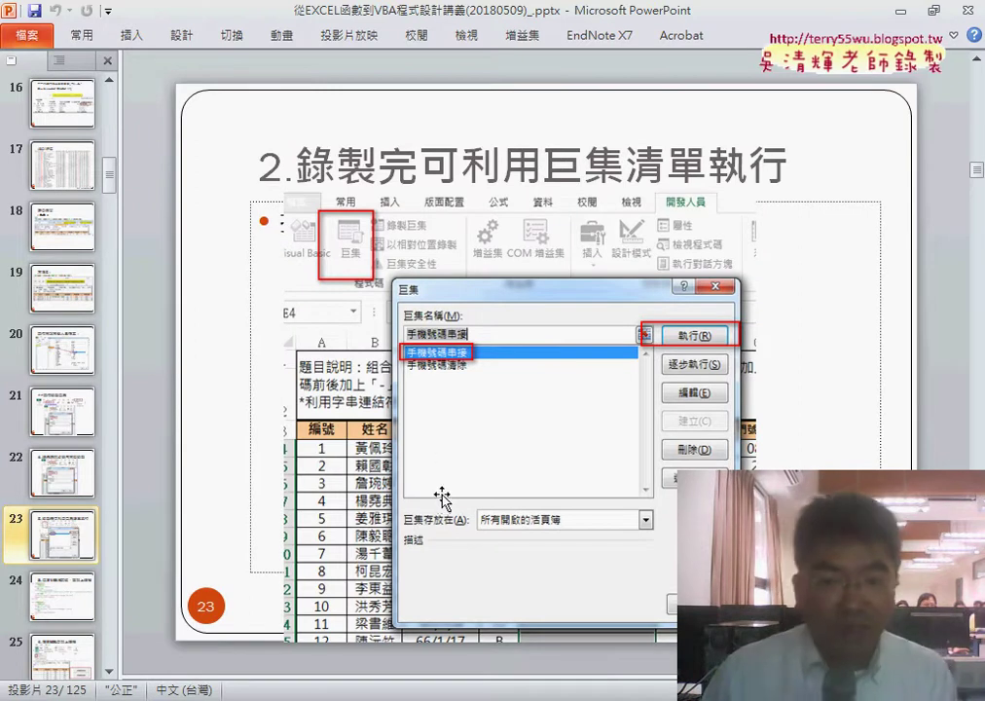
scroll(505, 362, "up", 1)
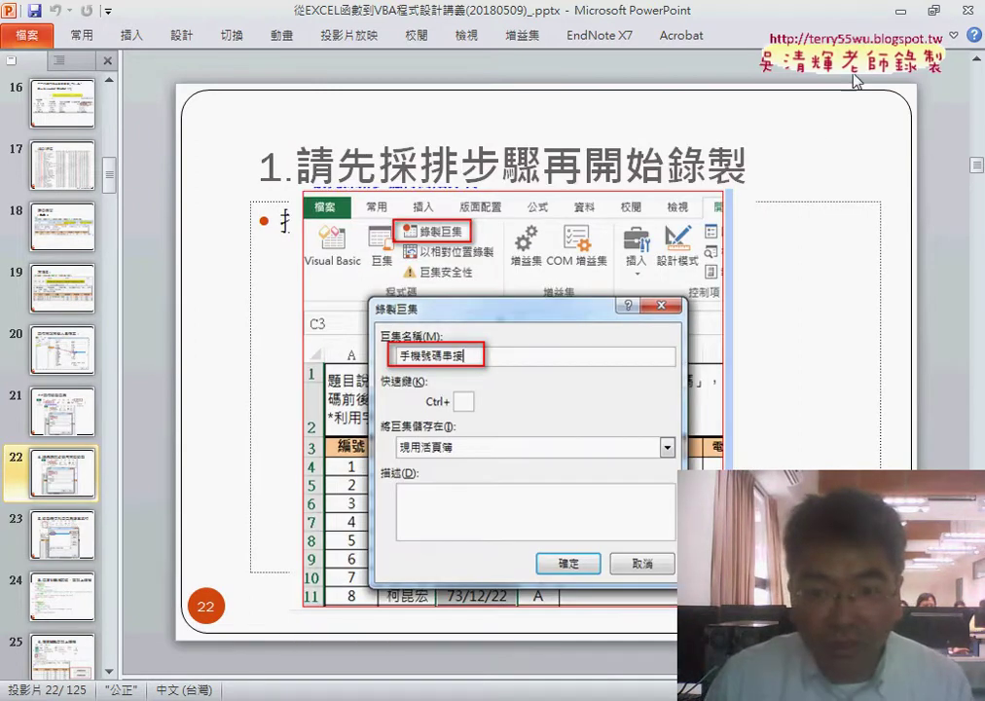
- Name the second macro 手機號碼清除 in the workbook and start recording it
left_click(903, 16)
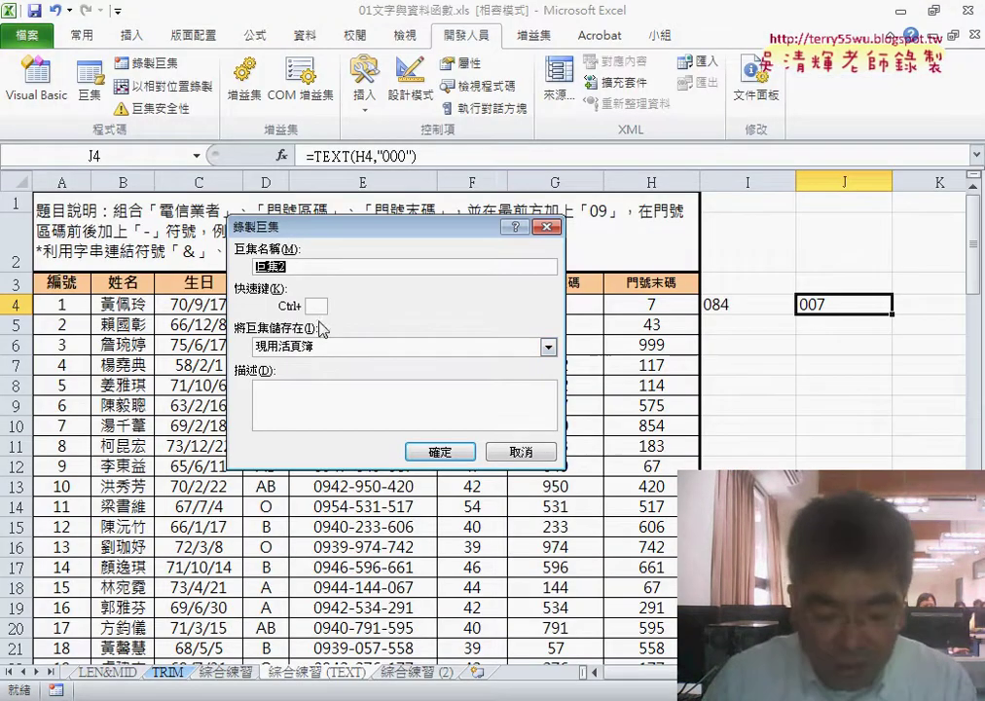
type("手ㄐㄧ")
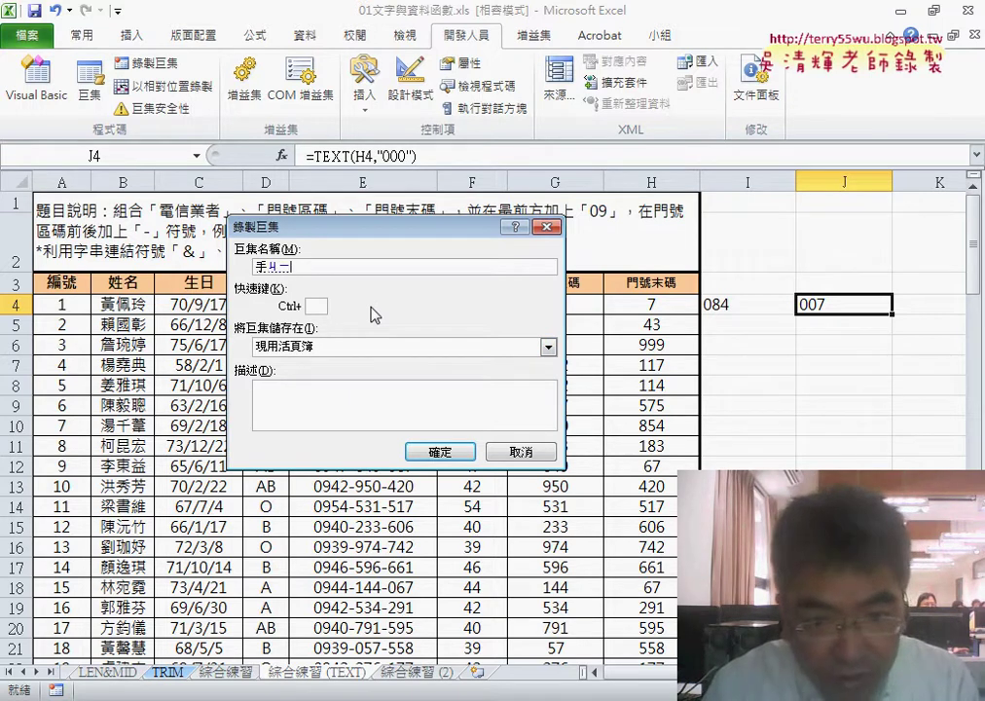
type("機號ㄓㄚ")
type("碼")
type("清")
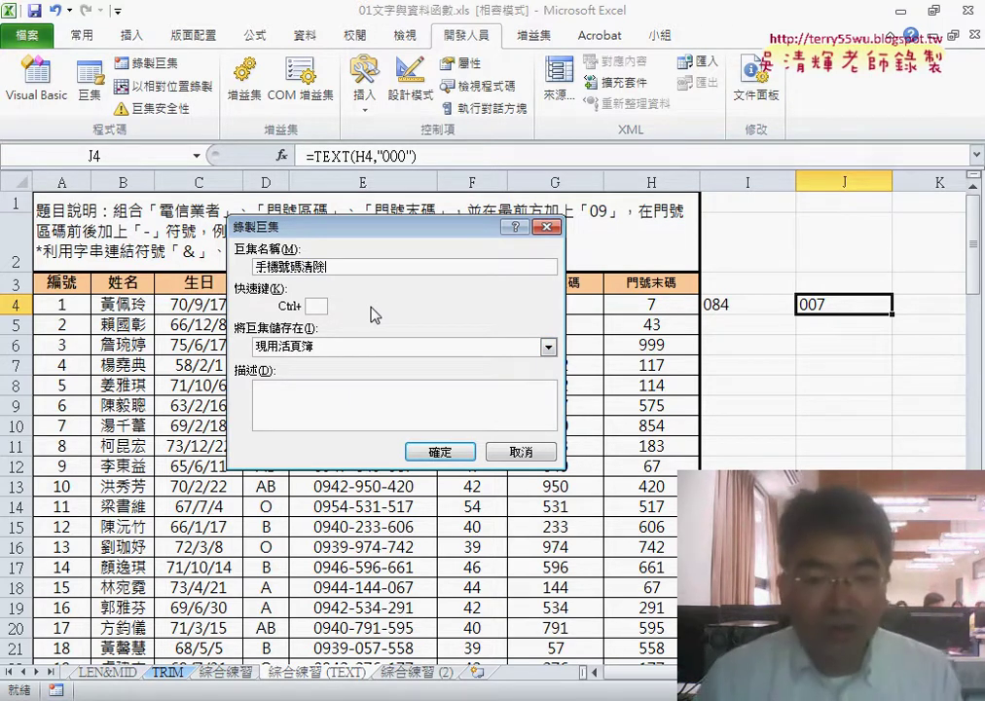
type("除")
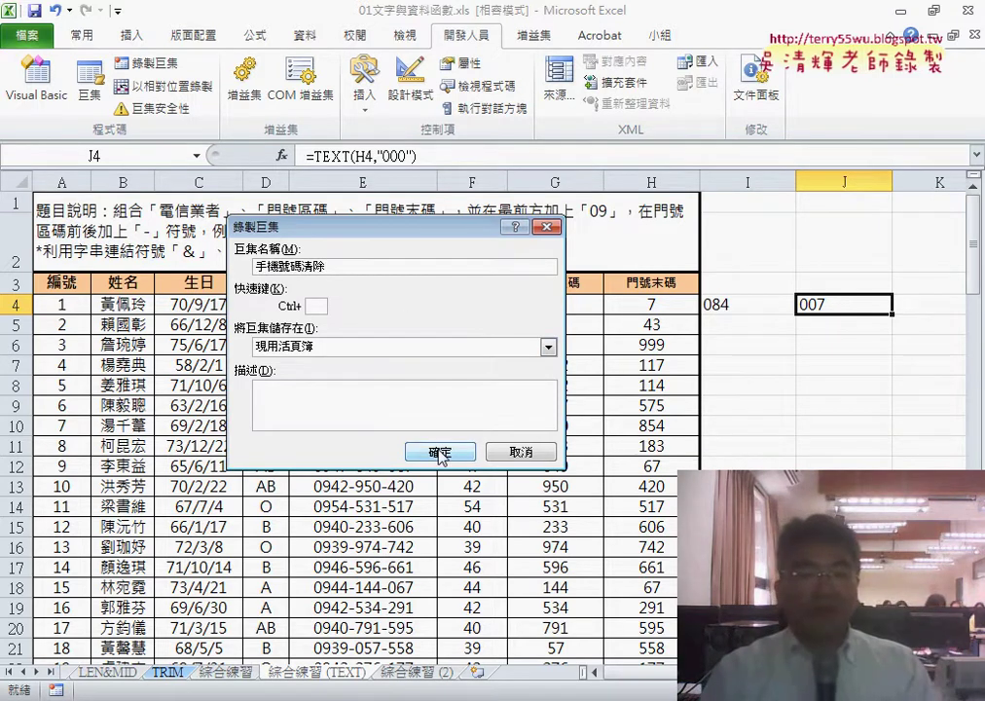
left_click(441, 452)
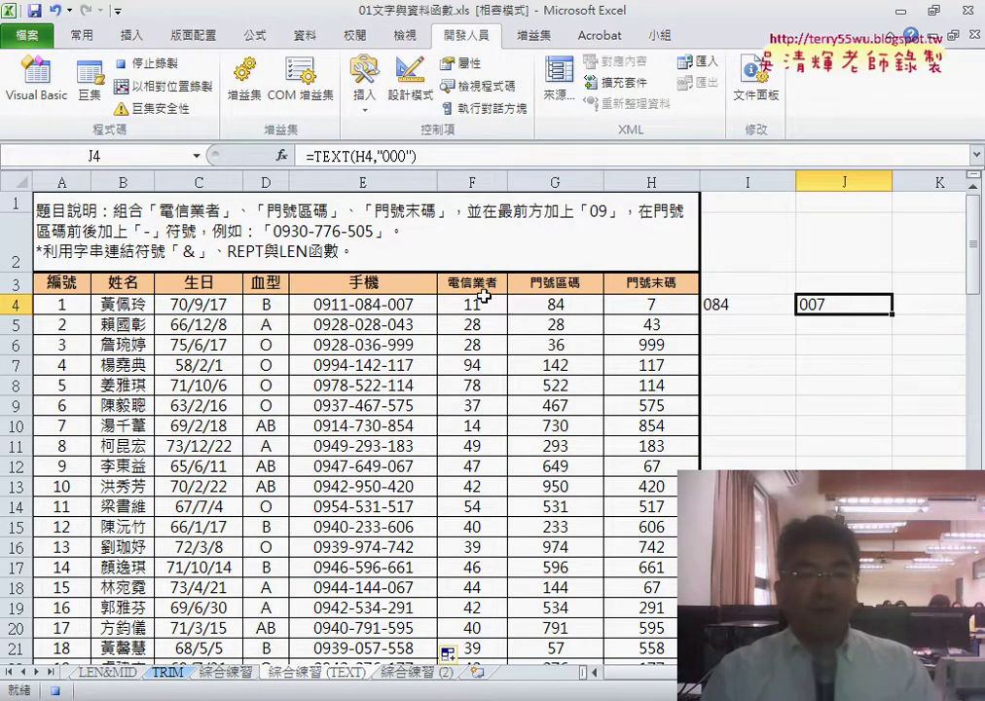
- Select E4 and extend the selection down to E103 with Ctrl+Shift+Down
left_click(388, 306)
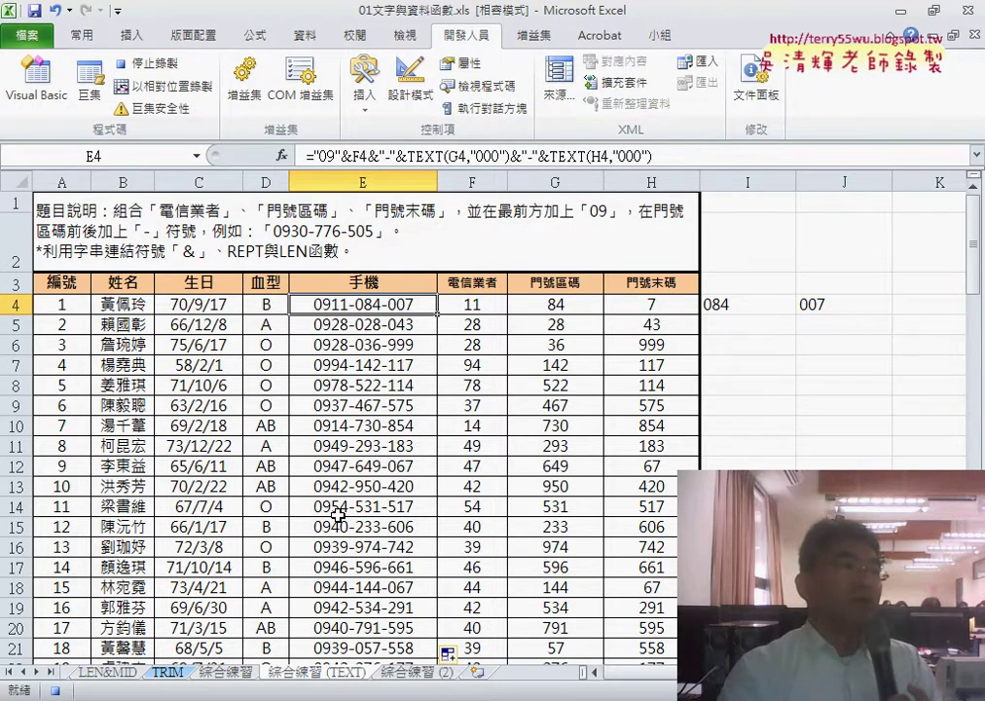
key("ctrl+shift+Down")
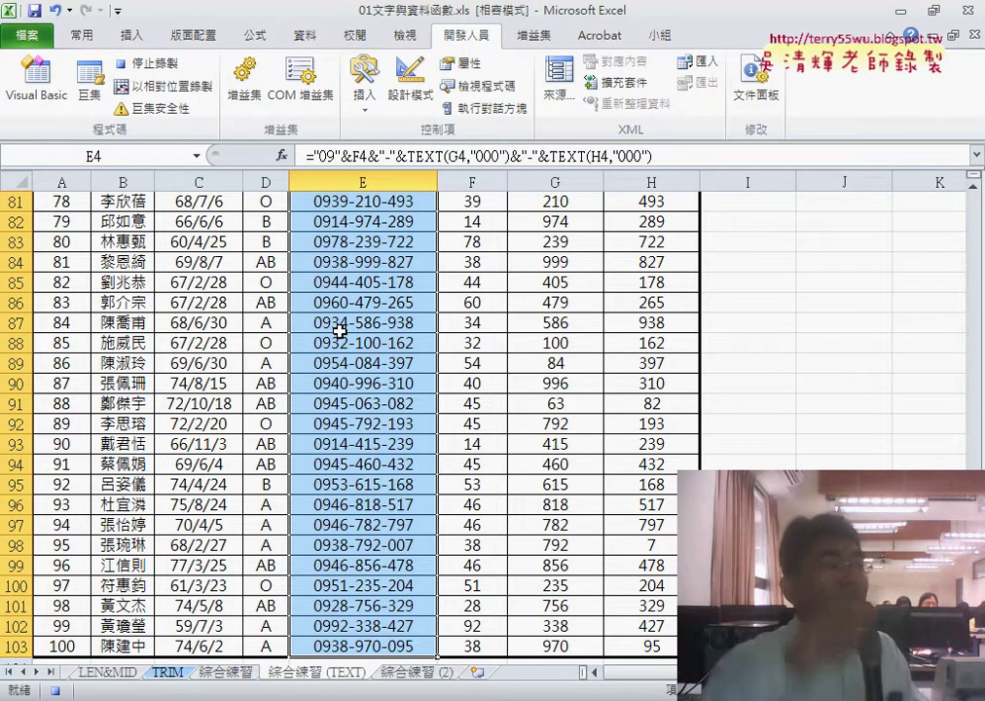
- Clear E4:E103, stop recording, and move through the data with Ctrl+arrows back to E4
key("ctrl+z")
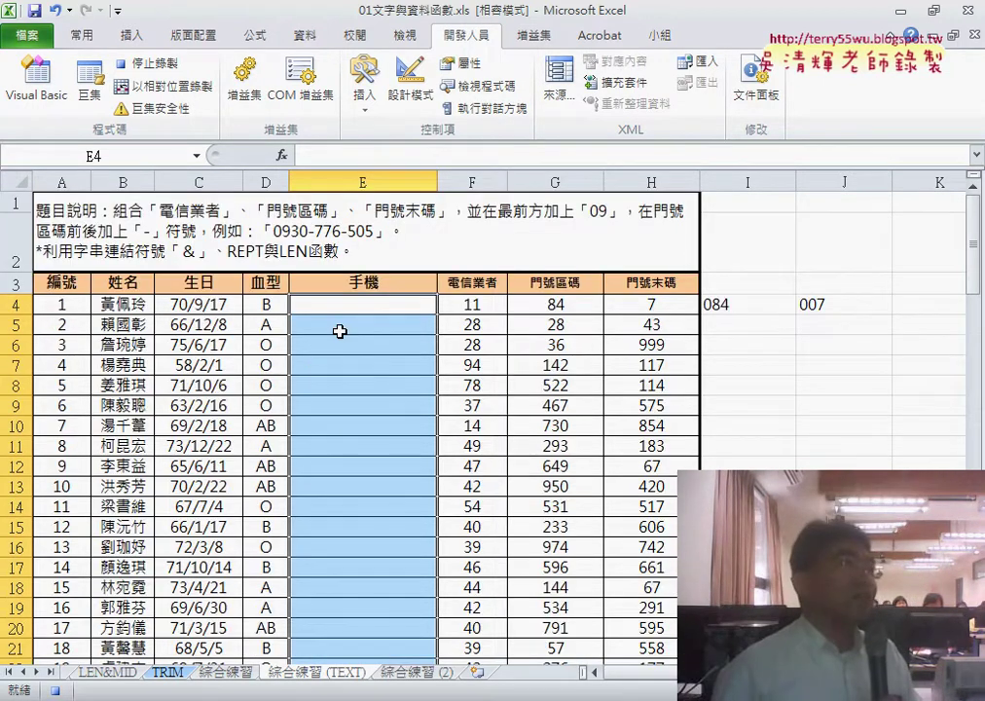
left_click(137, 62)
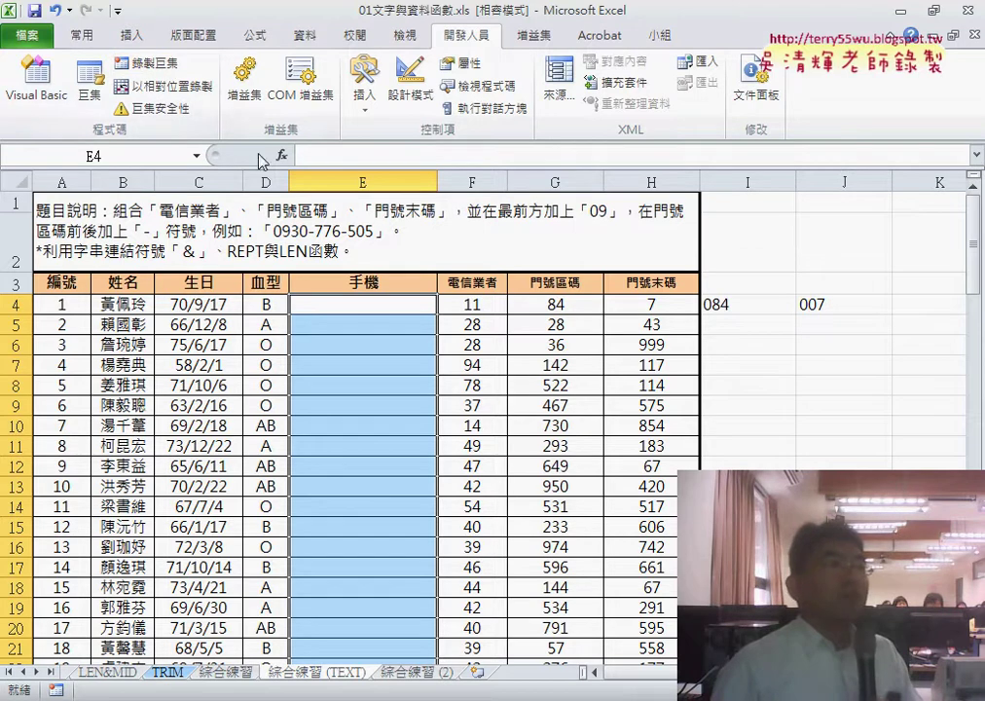
left_click(66, 305)
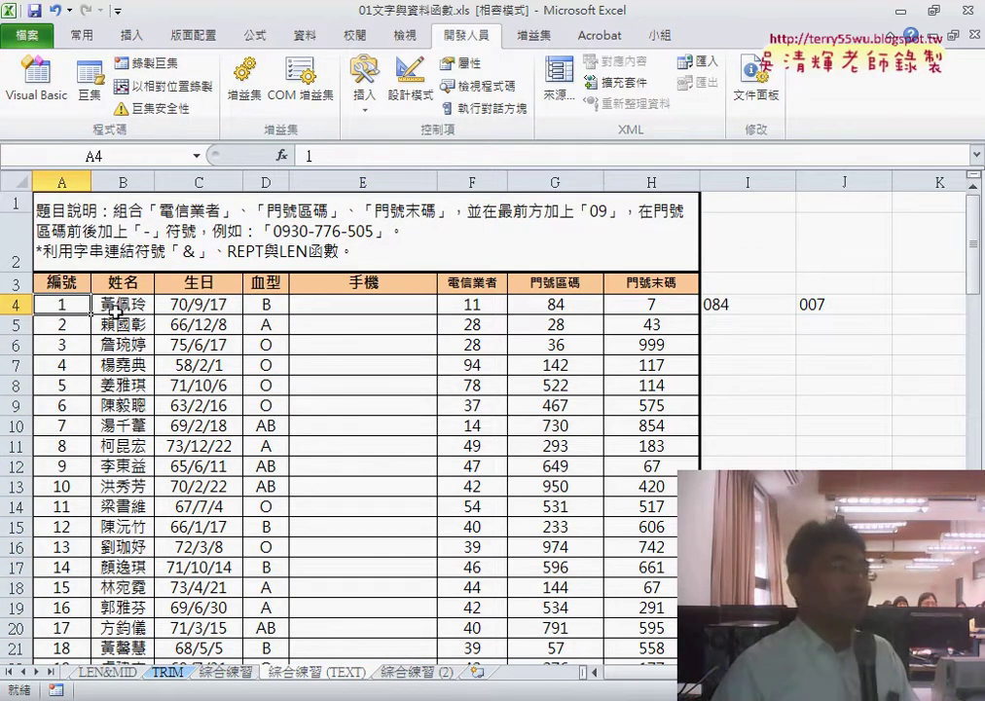
key("ctrl+Down")
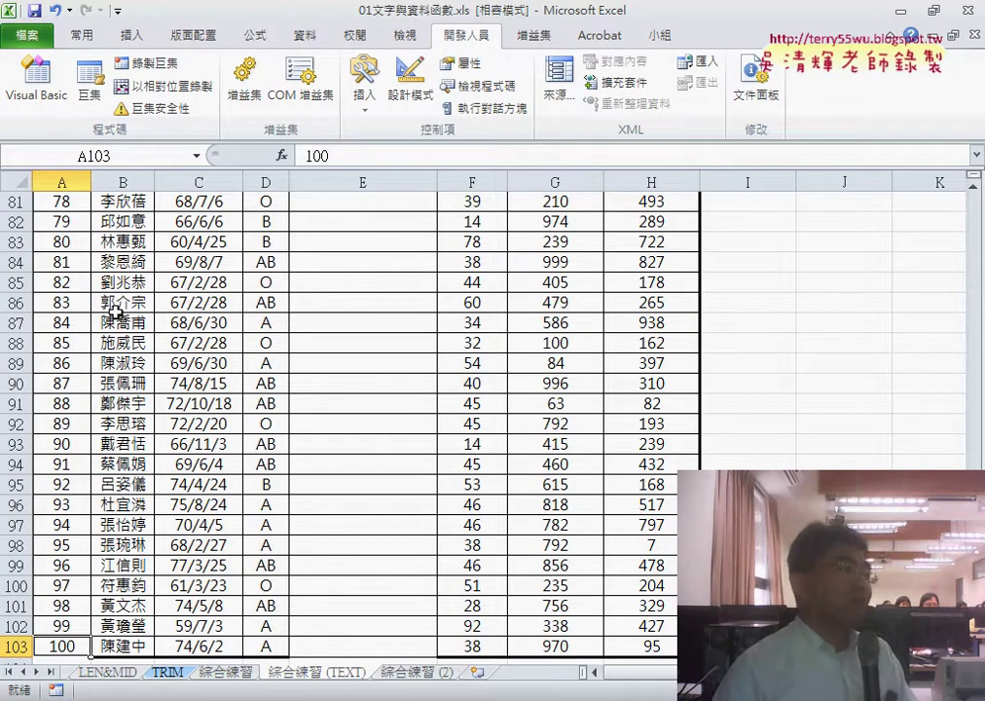
key("ctrl+Down")
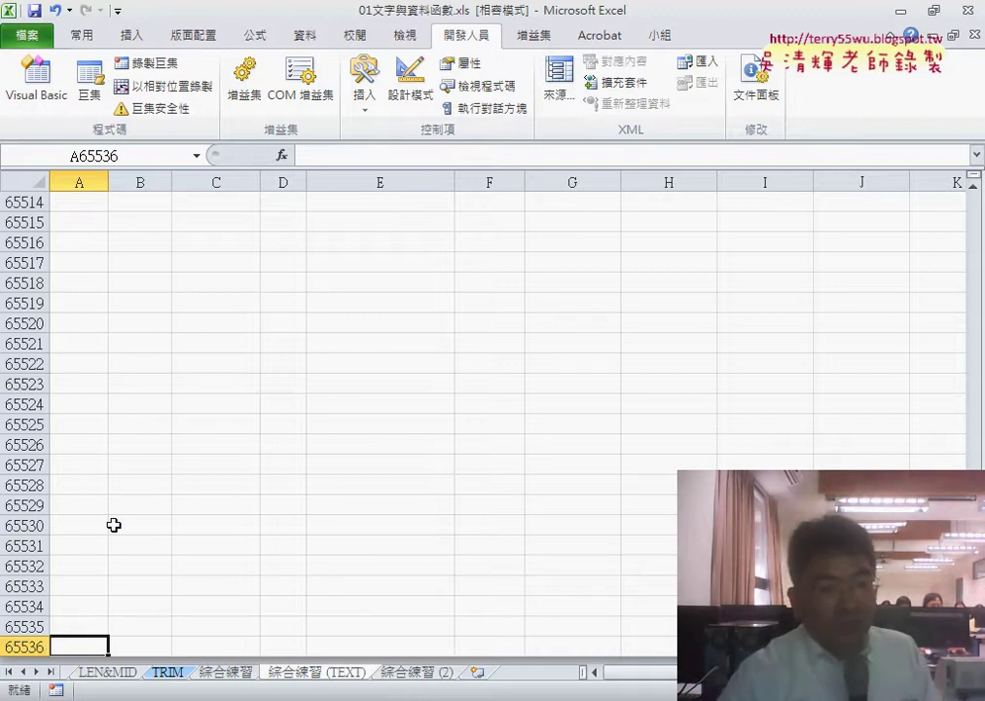
key("ctrl+Up")
key("ctrl+Up")
key("Right")
key("Right")
key("Right")
key("Right")
key("Down")
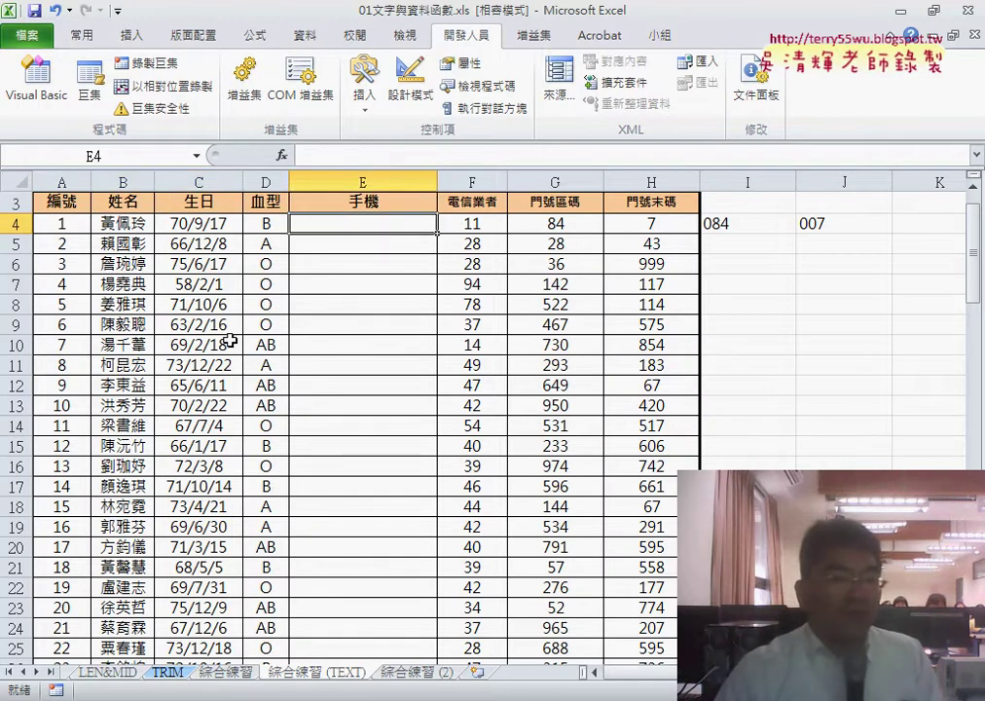
- Run the 手機號碼串接 macro from the Macros list to fill column E
left_click(94, 97)
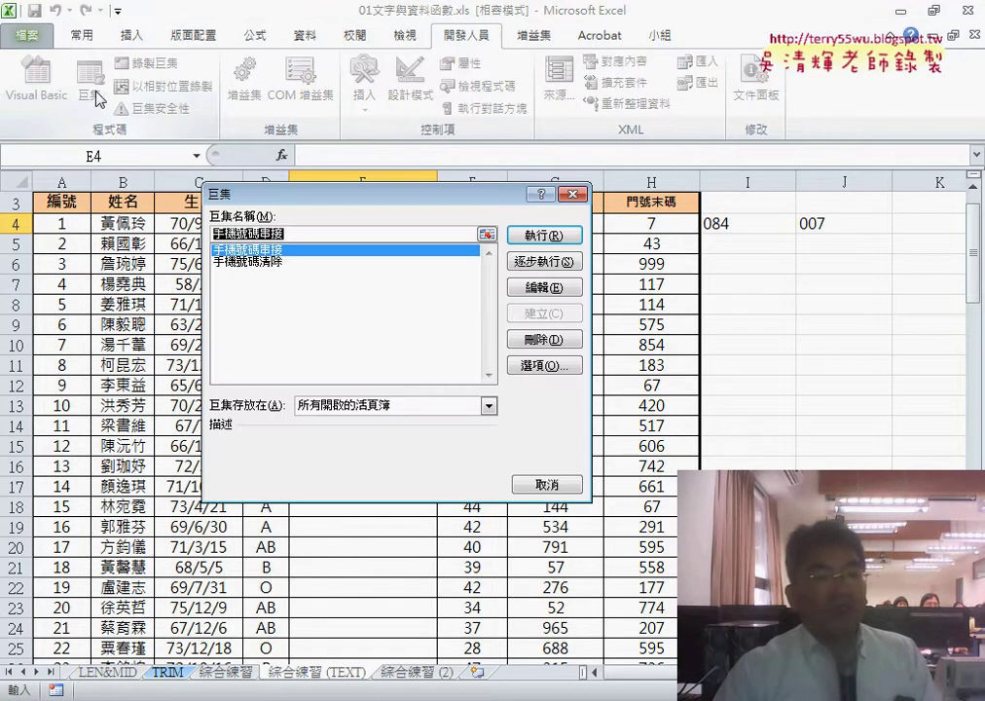
left_click_drag(312, 199, 624, 117)
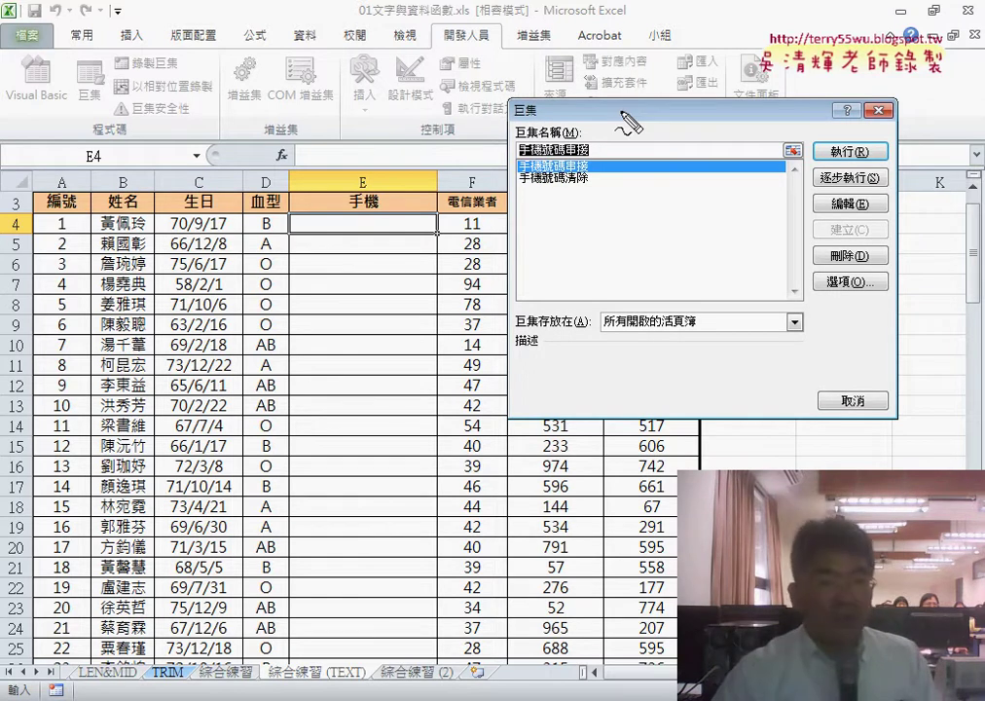
left_click_drag(73, 134, 60, 76)
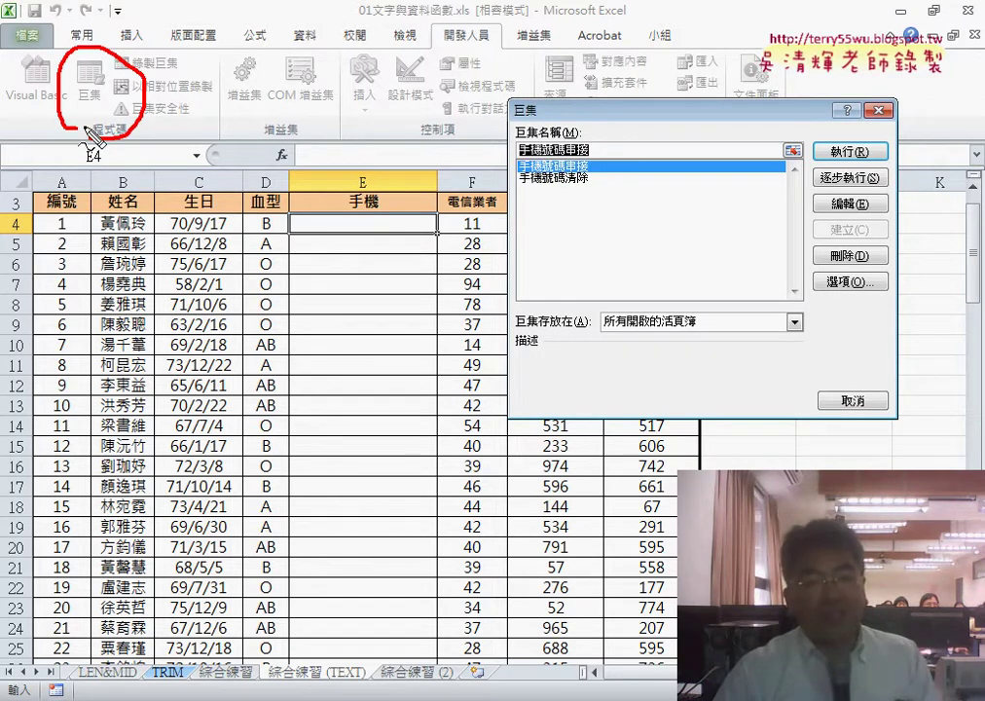
left_click_drag(526, 193, 587, 192)
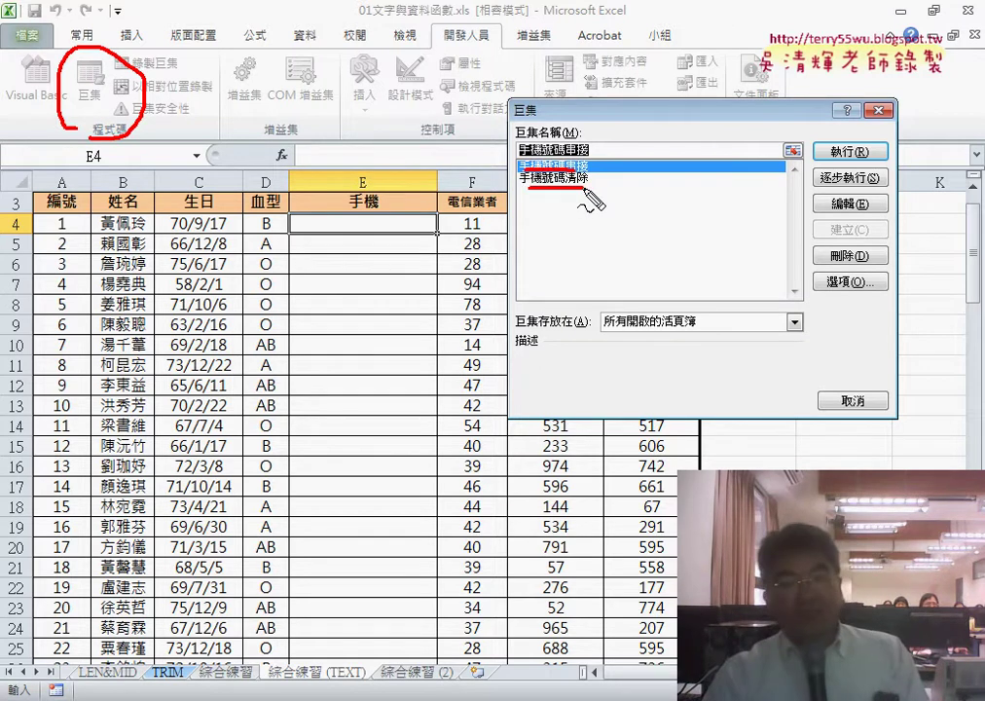
mouse_move(857, 163)
left_mouse_down()
mouse_move(882, 160)
mouse_move(869, 164)
left_mouse_up()
left_click_drag(355, 222, 400, 346)
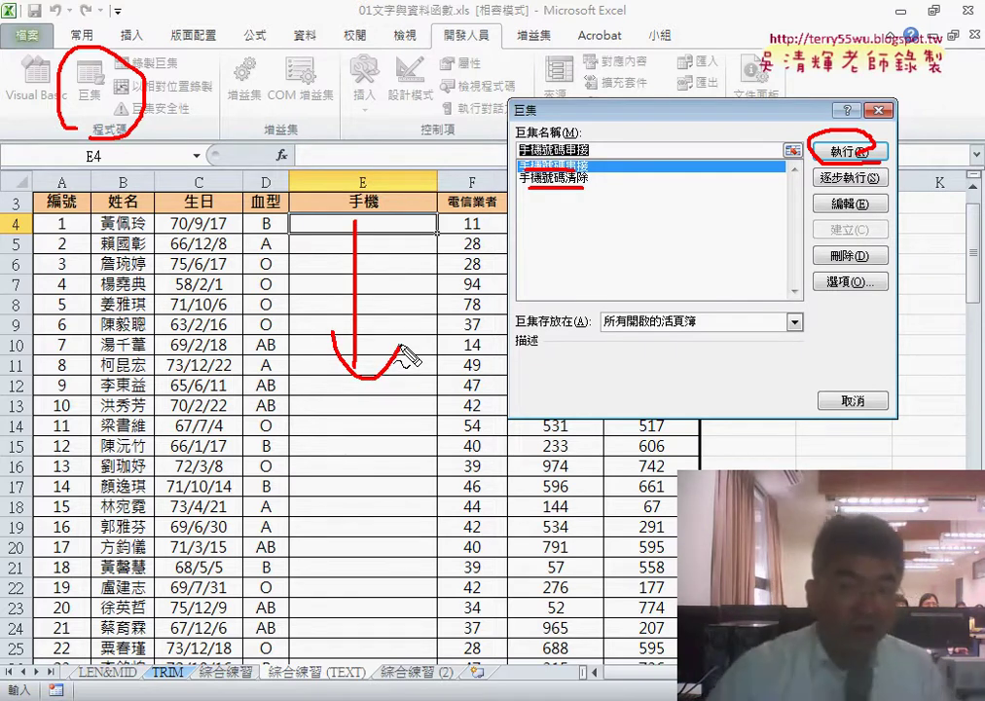
key("Escape")
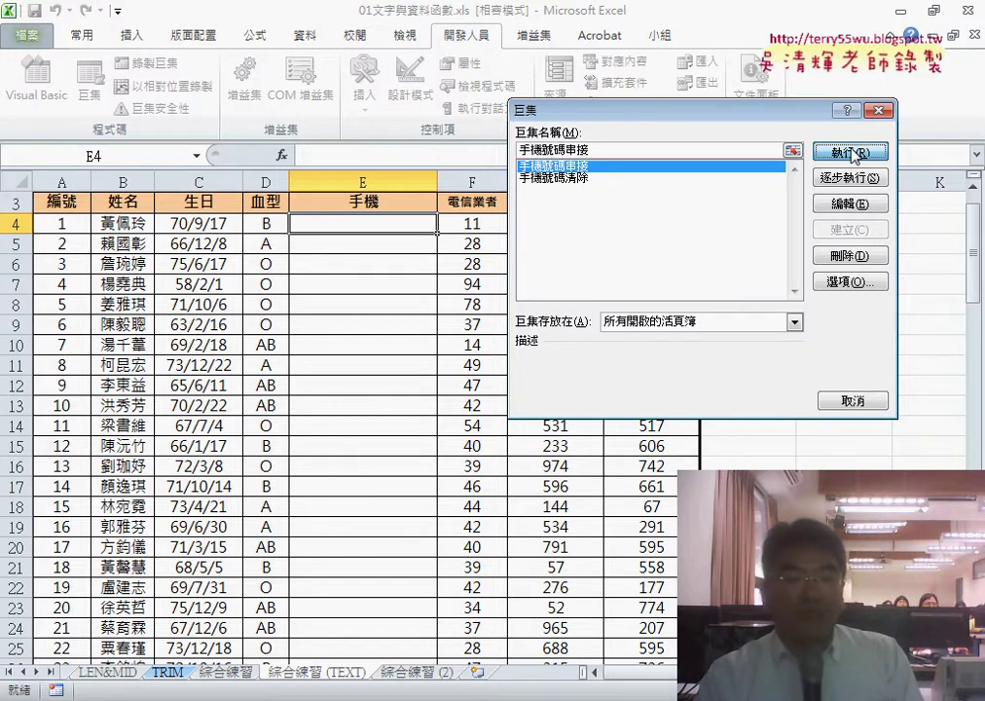
left_click(851, 151)
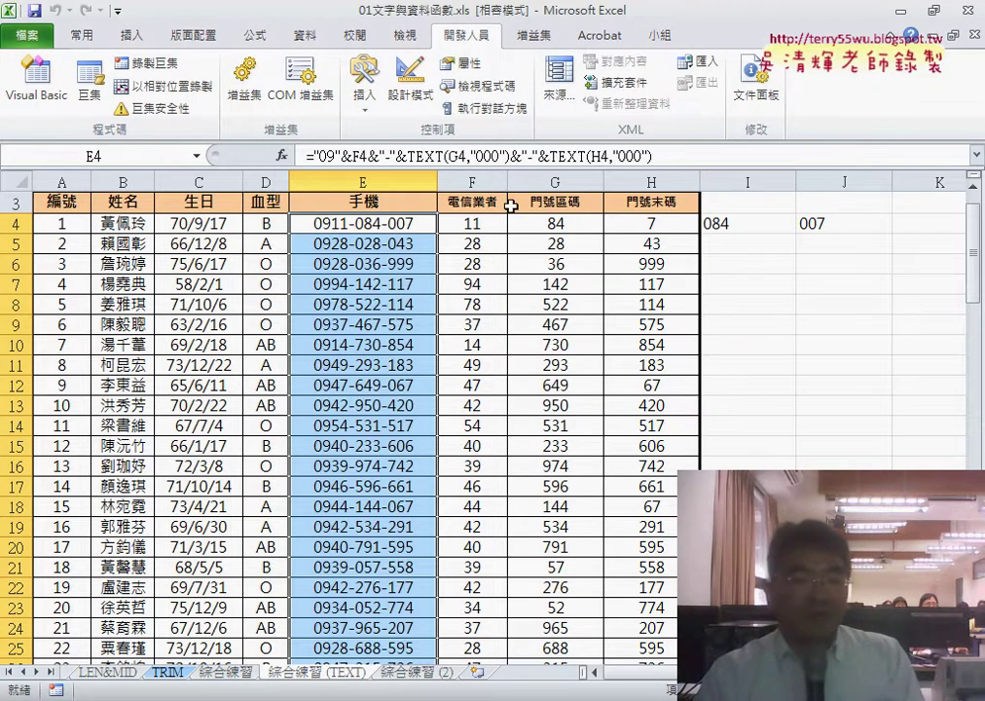
- Run 手機號碼清除, then 手機號碼串接, then 手機號碼清除 again, leaving column E blank
left_click(90, 86)
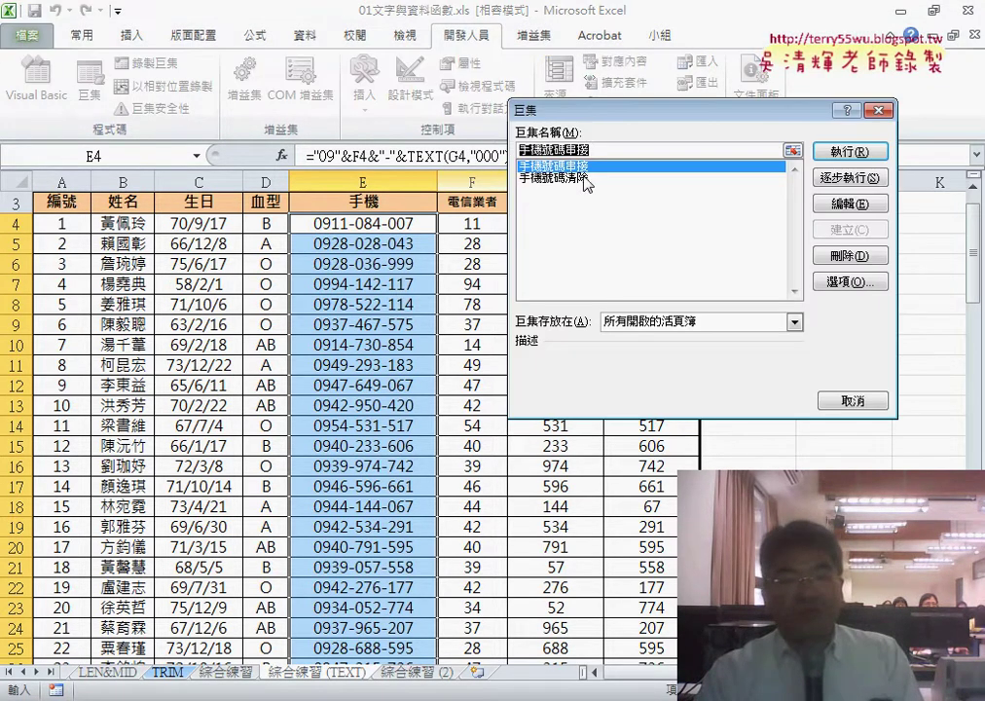
left_click(583, 178)
left_click(851, 154)
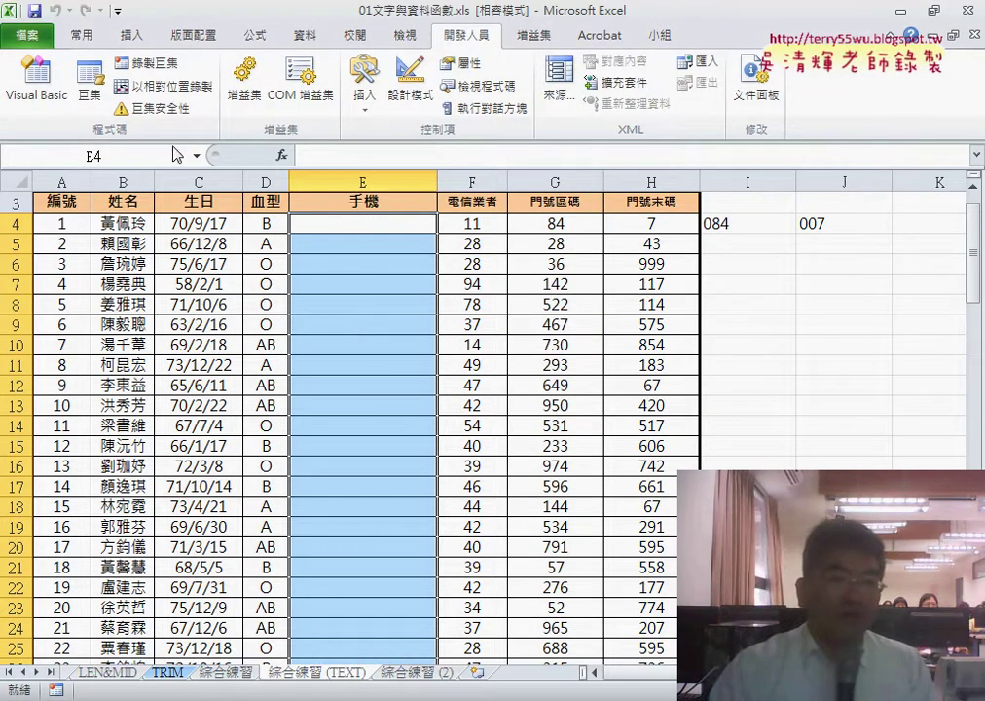
left_click(91, 86)
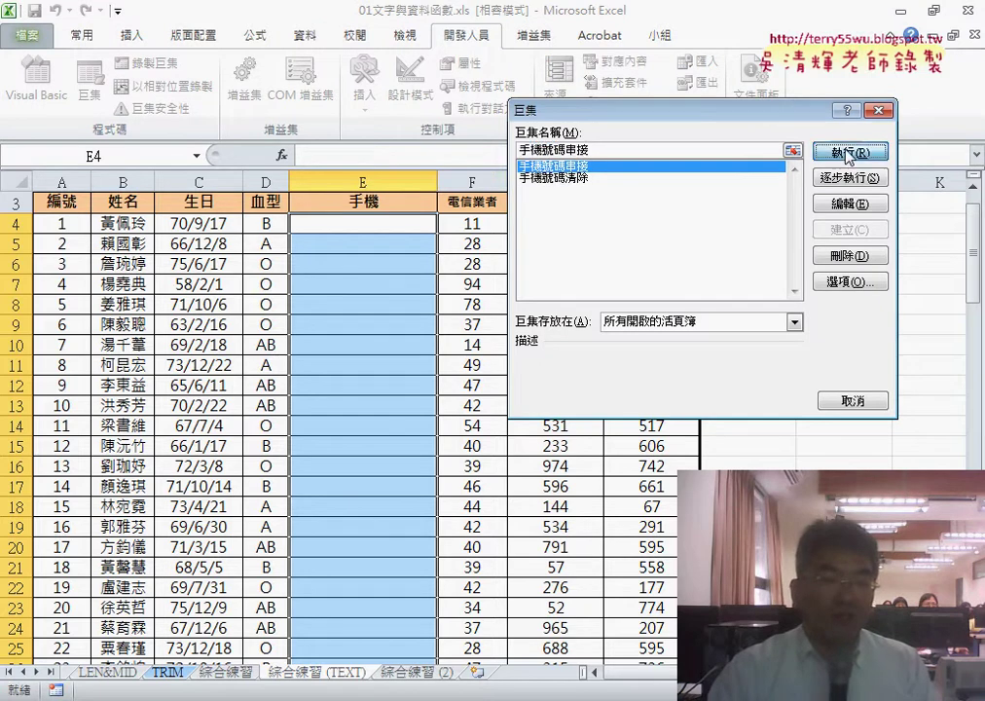
left_click(849, 153)
left_click(91, 86)
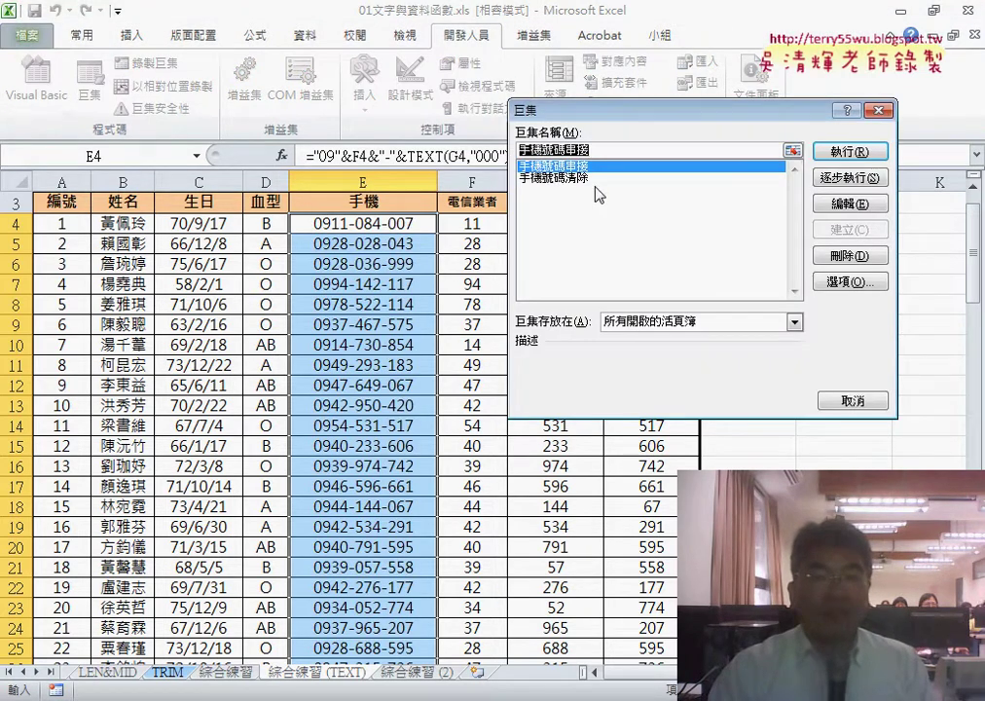
left_click(553, 177)
left_click(851, 152)
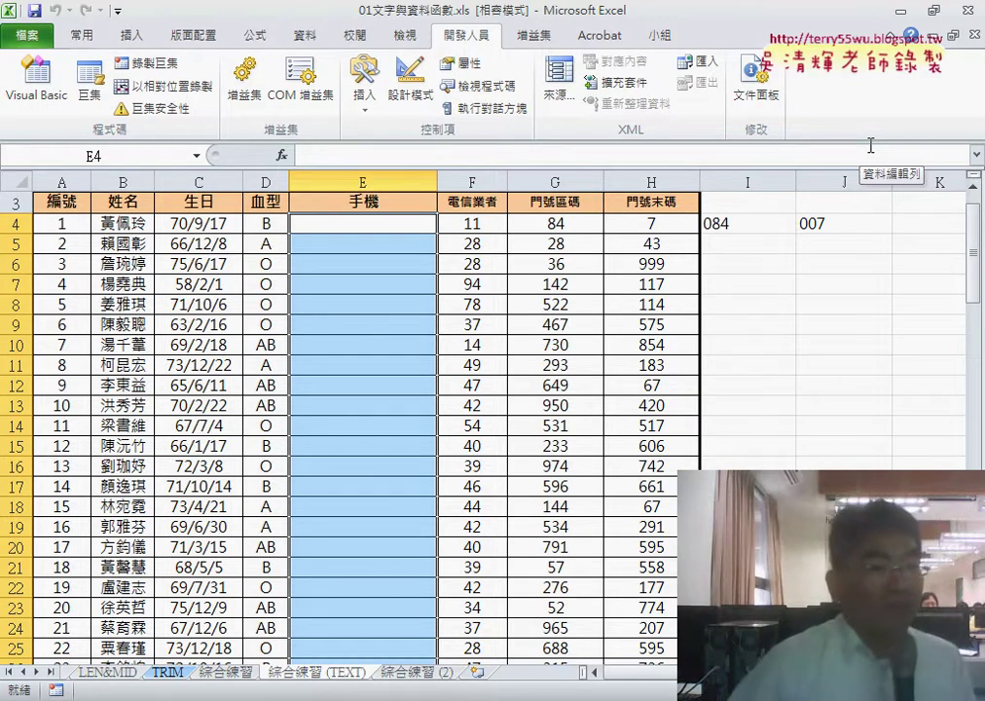
- Run 手機號碼串接 from the Macros dialog to refill column E, then reopen the macro list
left_click(91, 98)
key("Return")
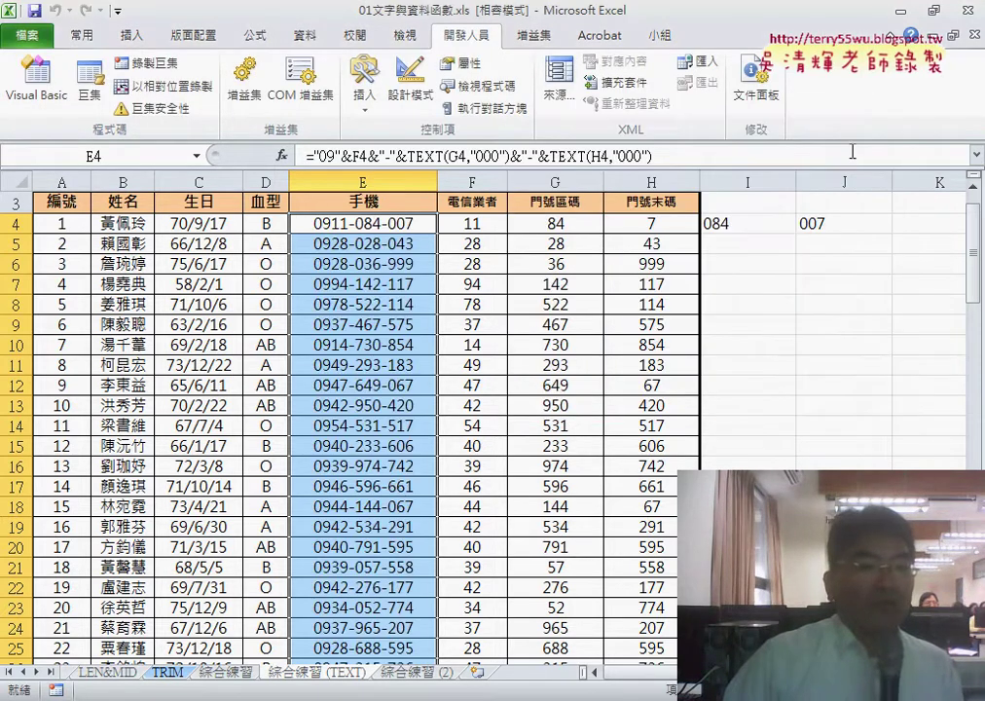
left_click(91, 97)
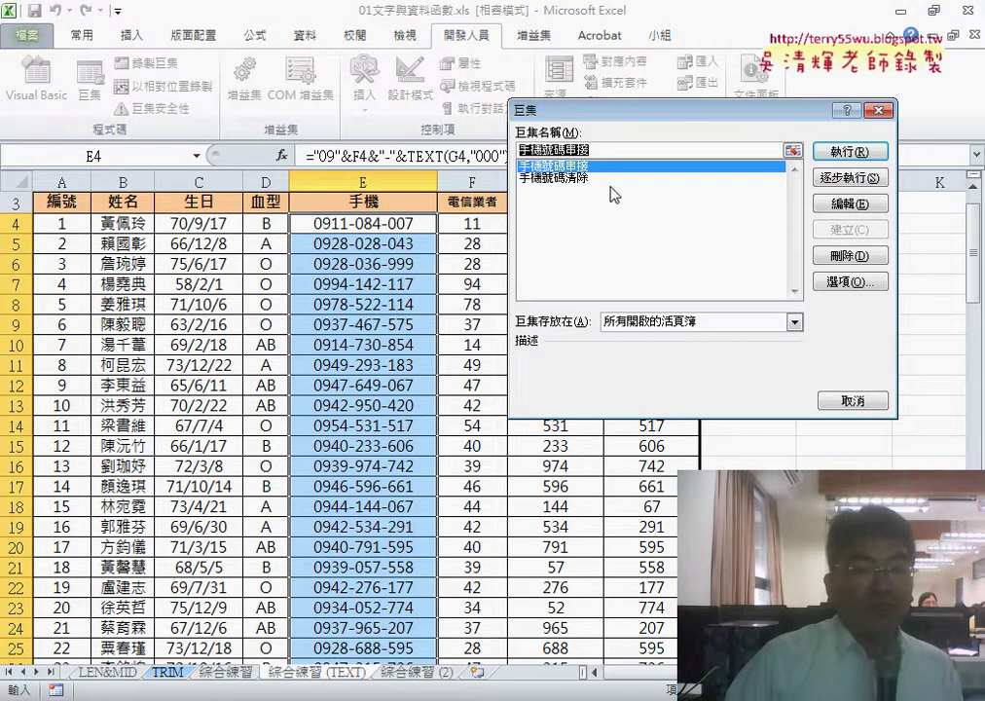
- Select the 手機號碼清除 macro, ink-mark the Developer tab and Macros button, then close the Macro dialog
left_click(604, 178)
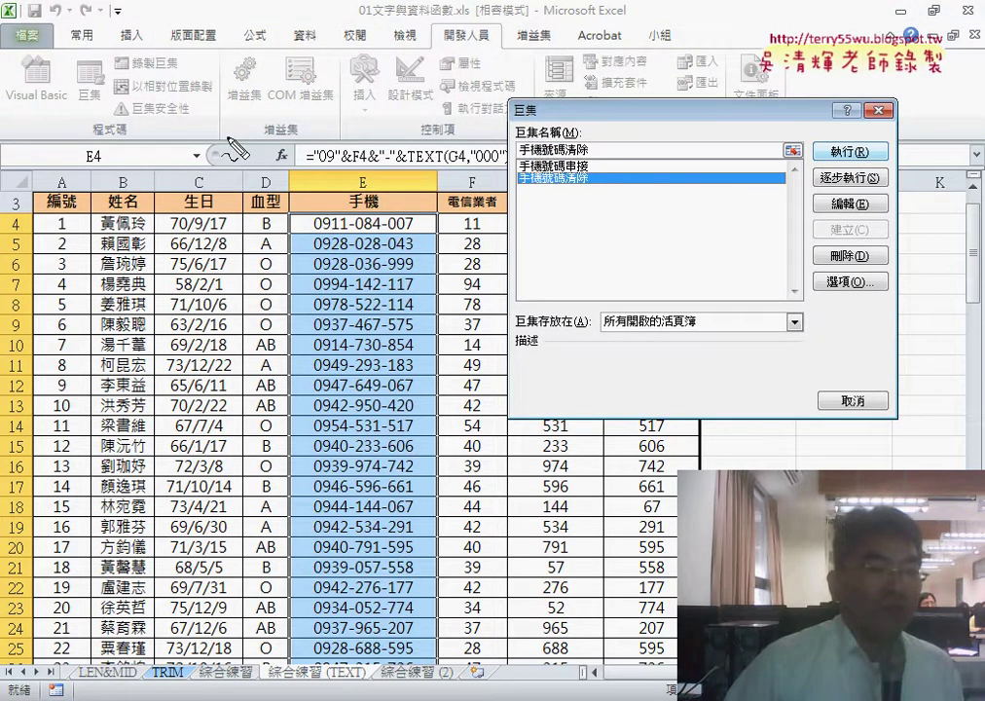
left_click_drag(103, 136, 92, 127)
mouse_move(156, 326)
left_mouse_down()
mouse_move(97, 151)
mouse_move(153, 161)
left_mouse_up()
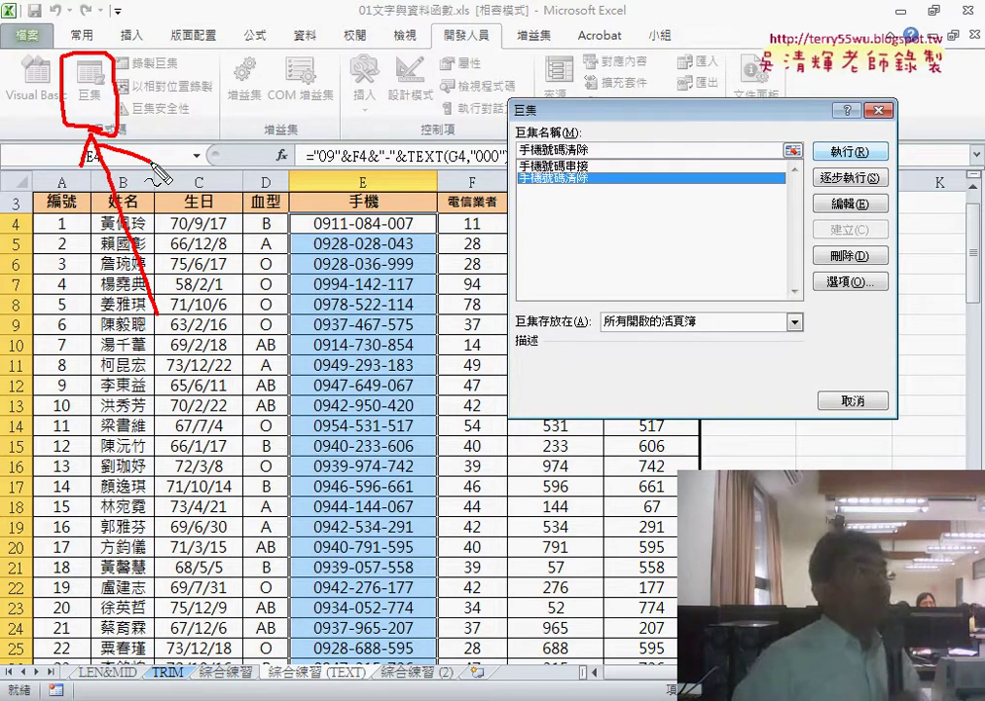
left_click_drag(429, 48, 502, 44)
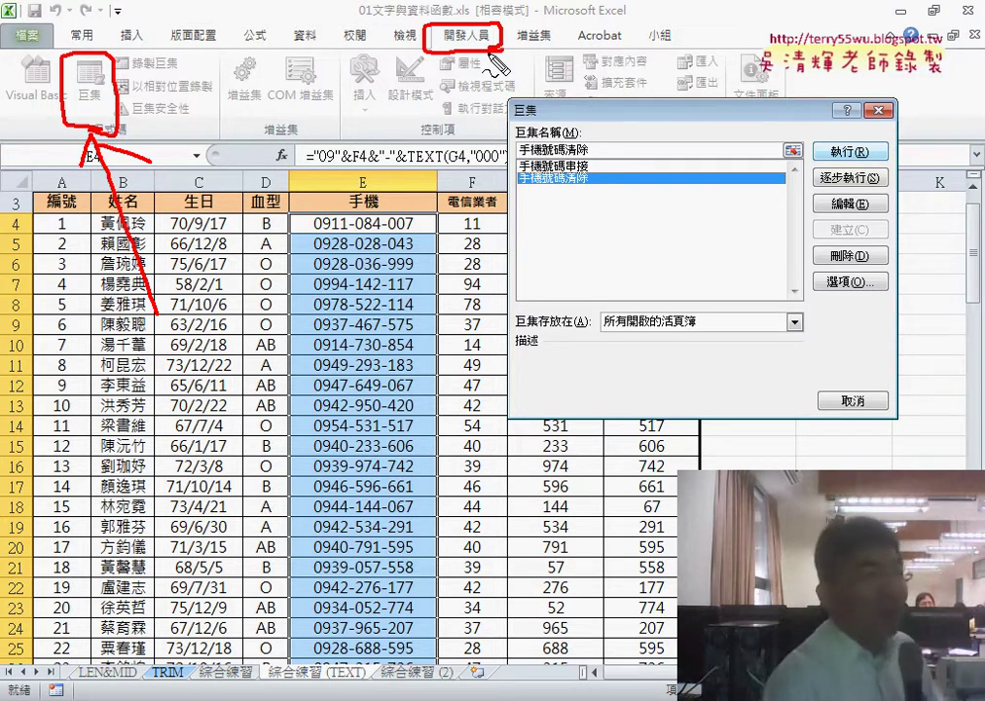
key("Escape")
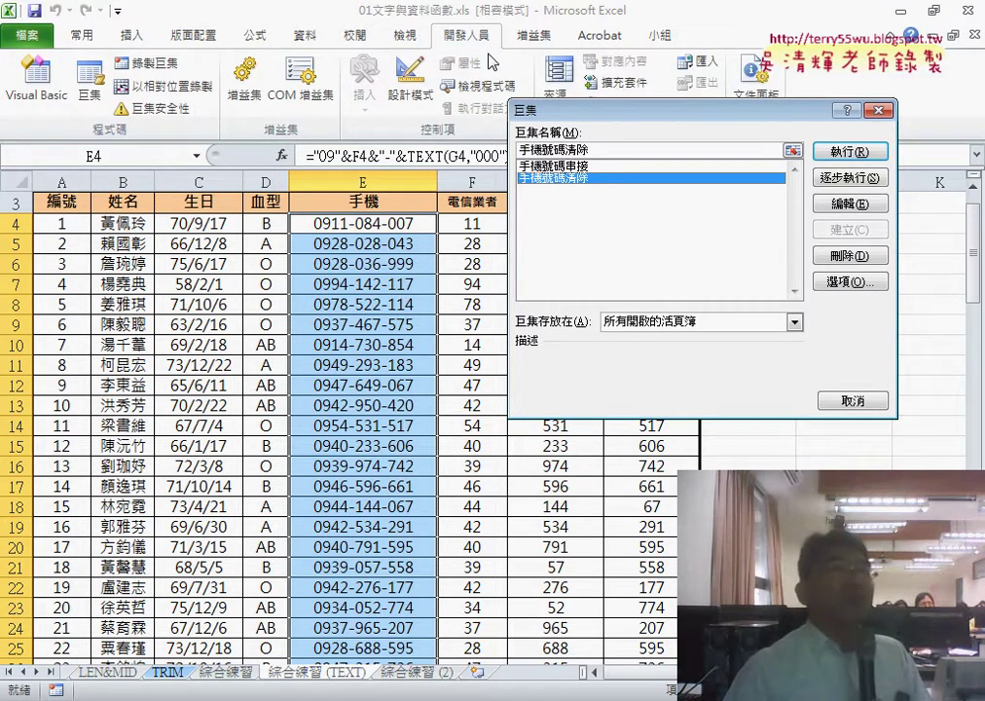
left_click(879, 113)
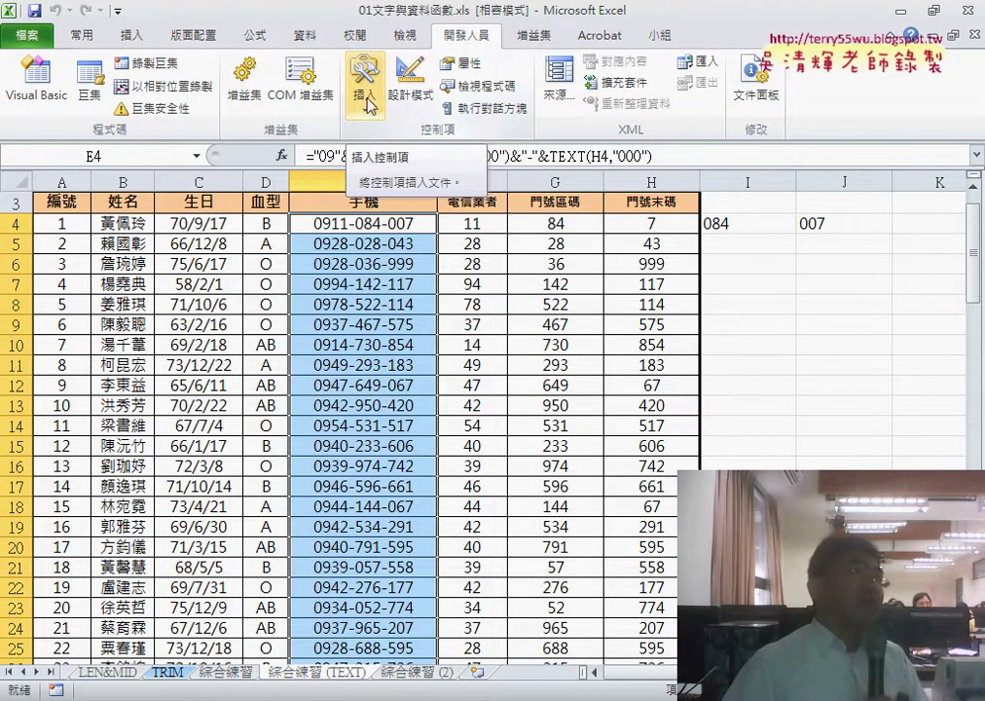
- Draw a Form Controls button over columns I–J beside the table
left_click(364, 107)
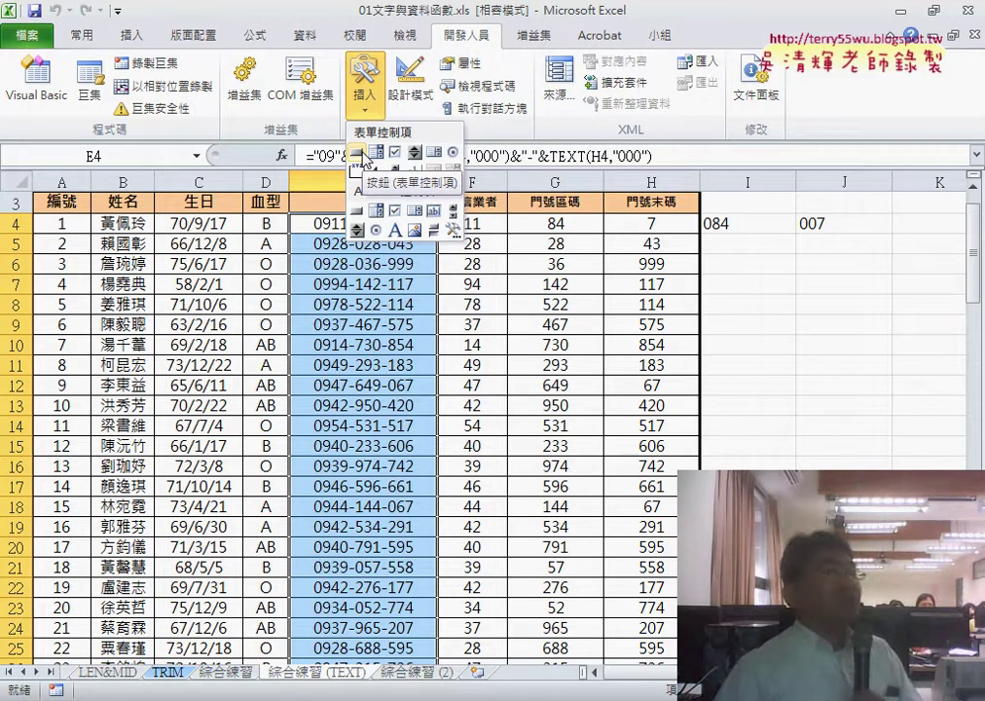
left_click(357, 151)
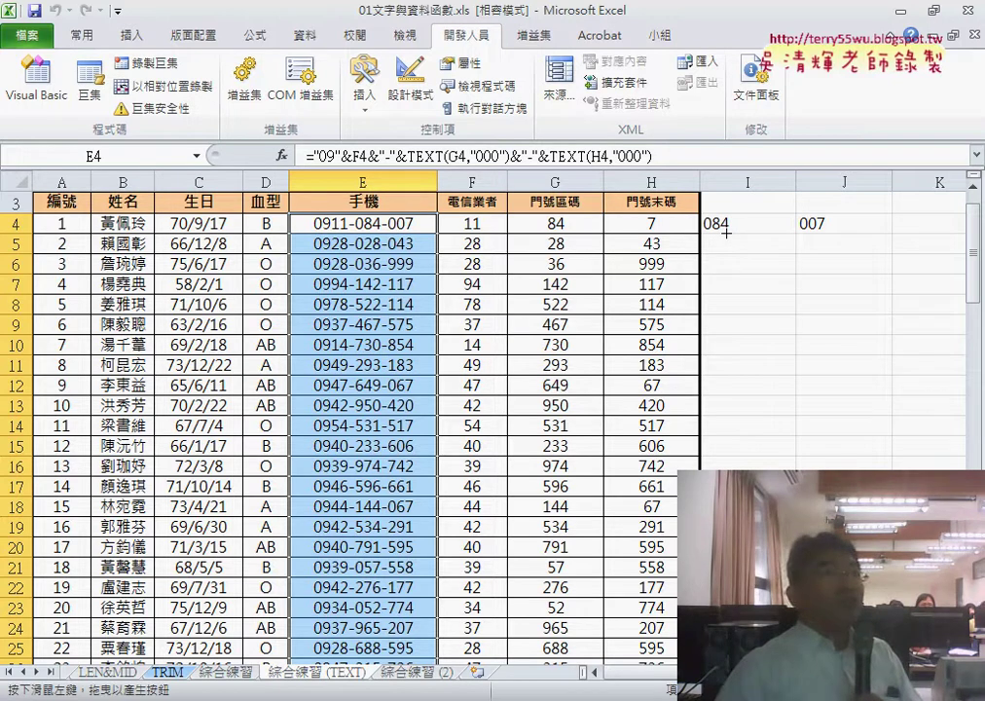
left_click_drag(725, 233, 892, 281)
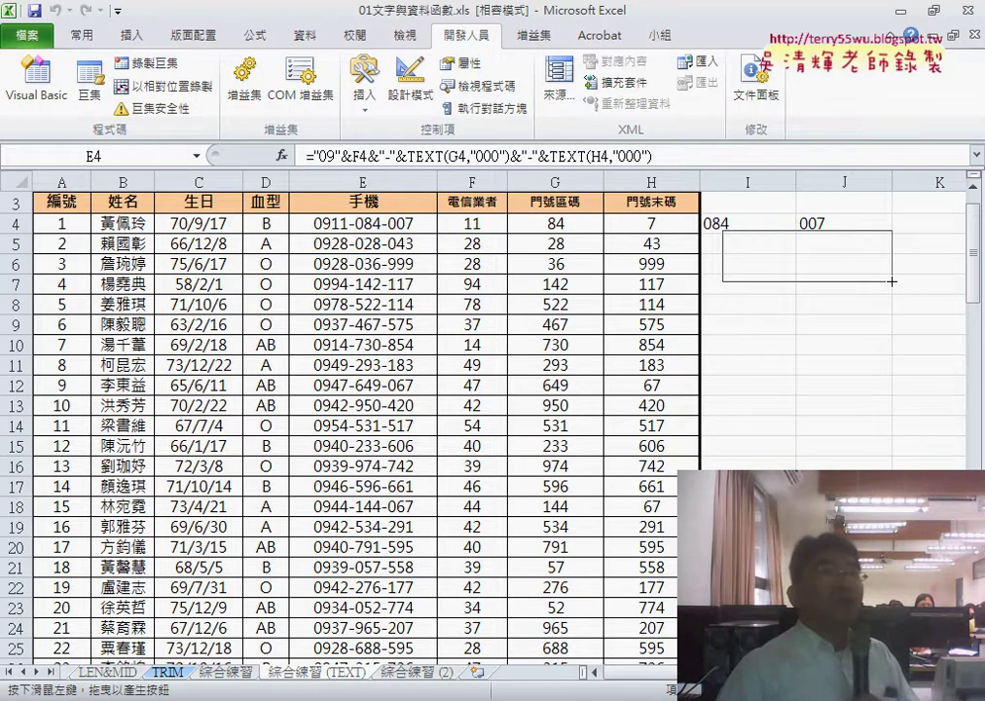
mouse_move(892, 281)
left_mouse_down()
mouse_move(917, 304)
mouse_move(944, 415)
mouse_move(930, 287)
left_mouse_up()
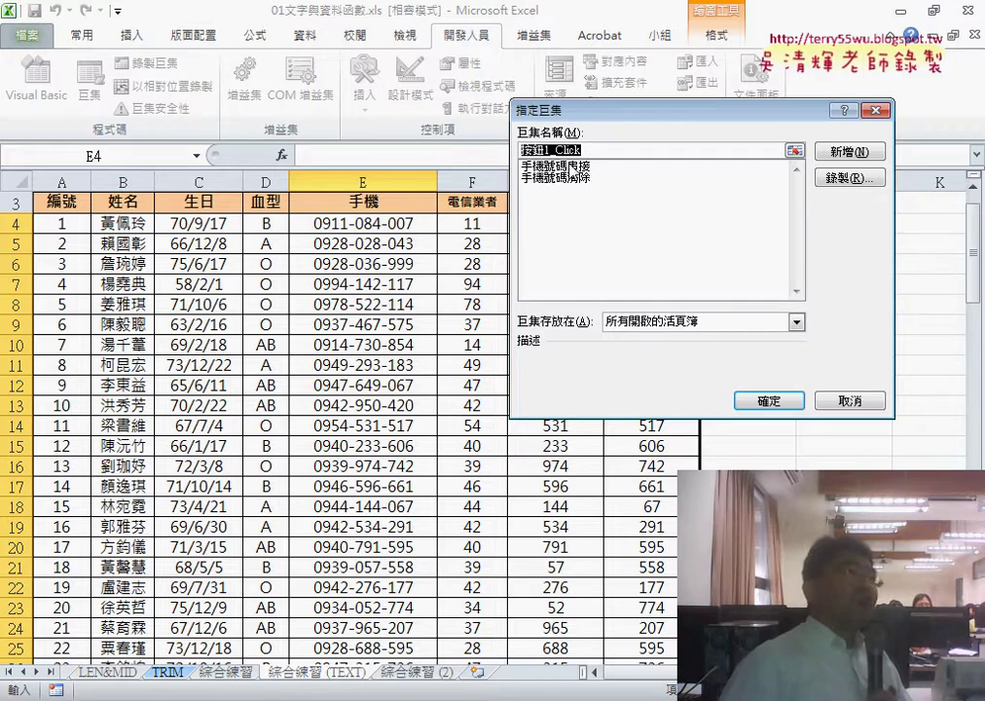
- Assign the 手機號碼串接 macro to the new button, copying the macro's name first
left_click(551, 168)
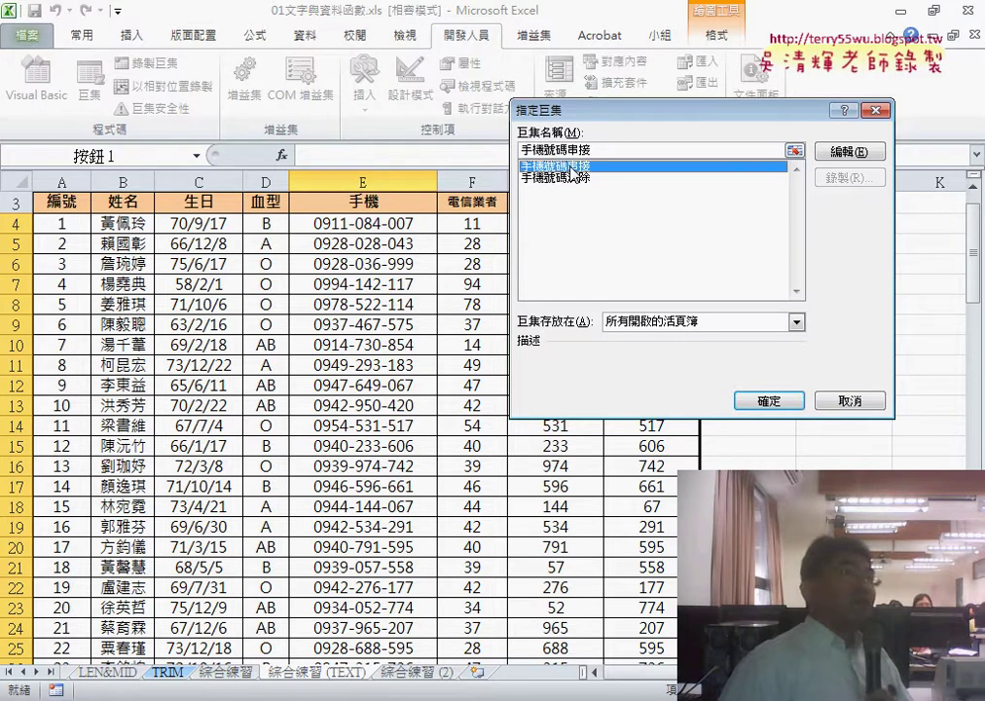
left_click_drag(597, 153, 525, 151)
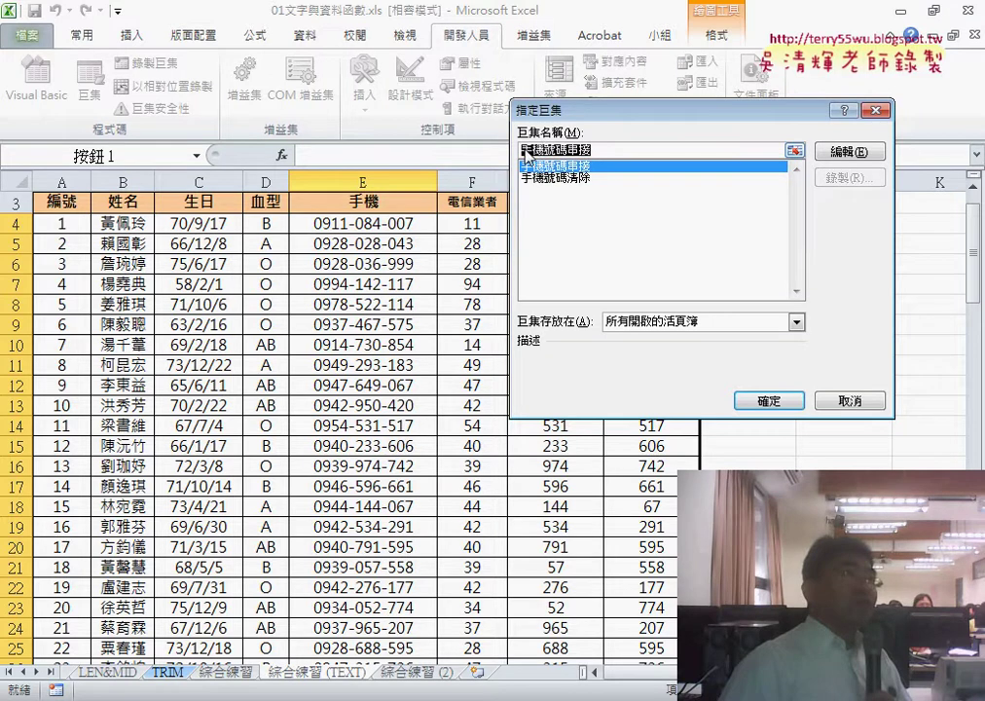
right_click(573, 149)
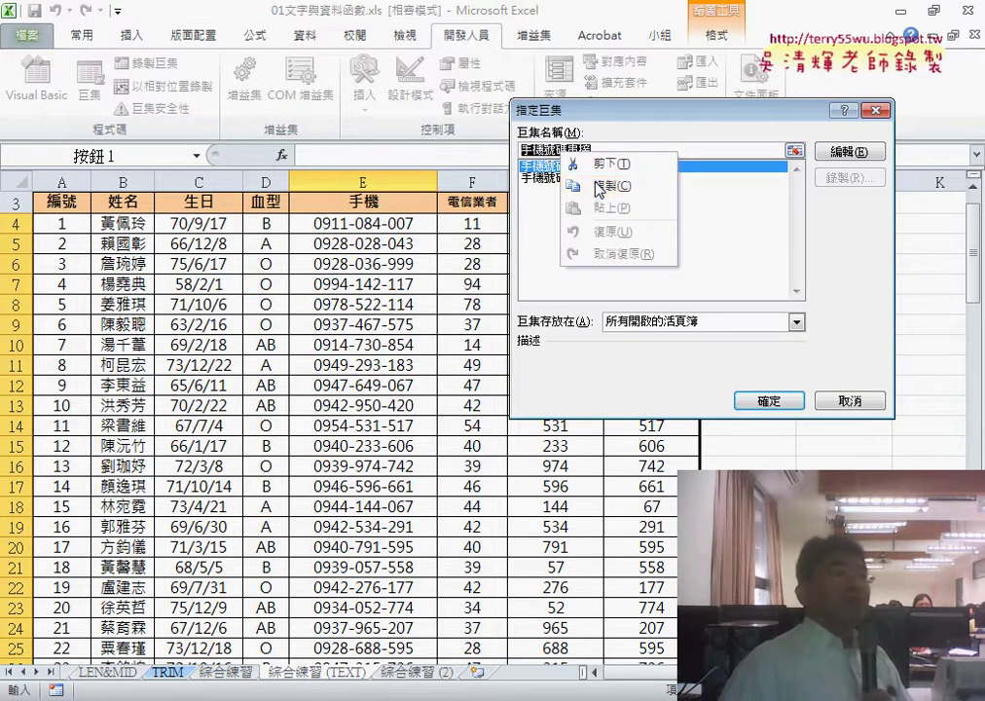
left_click(596, 182)
left_click(776, 405)
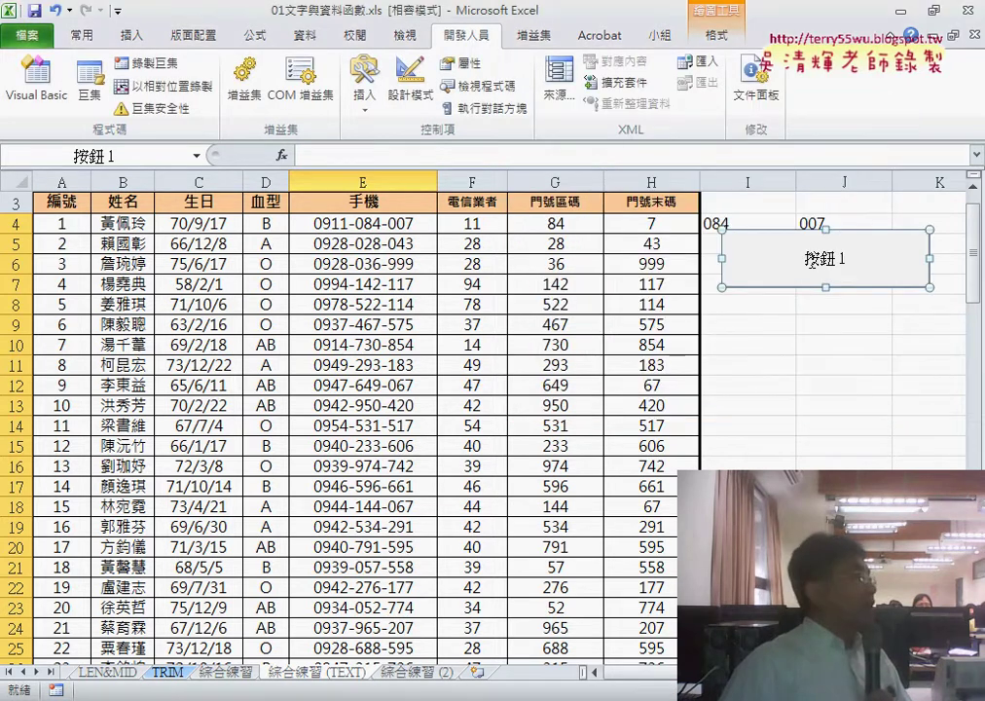
- Change the button's caption to 手機號碼串接
left_click(811, 258)
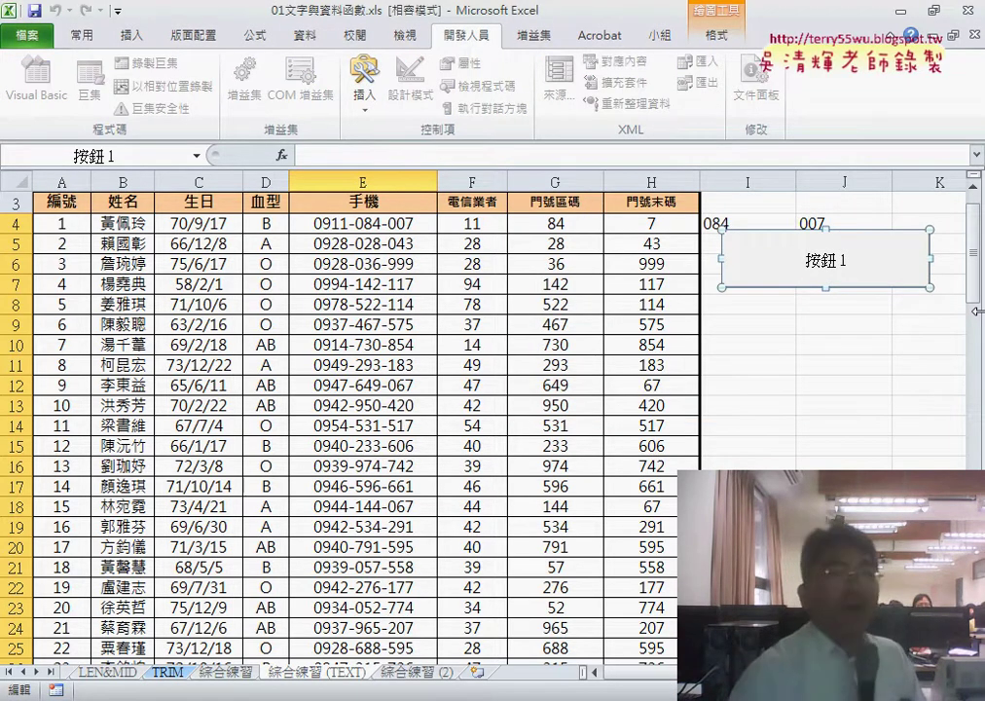
key("Delete")
key("Delete")
key("Delete")
key("Delete")
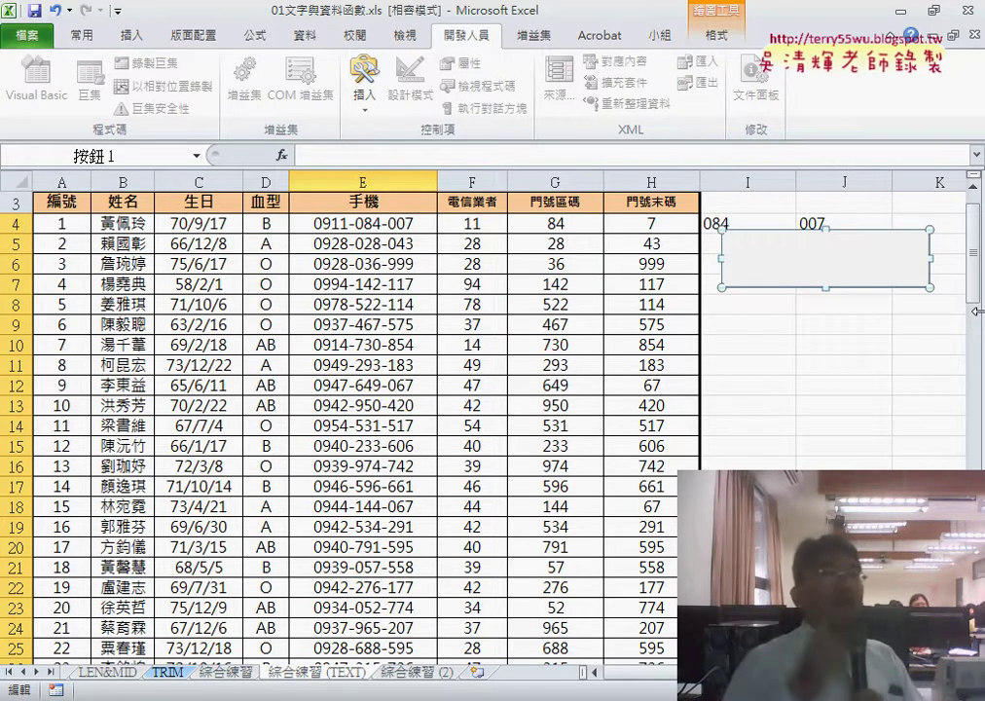
type("手機號碼串接")
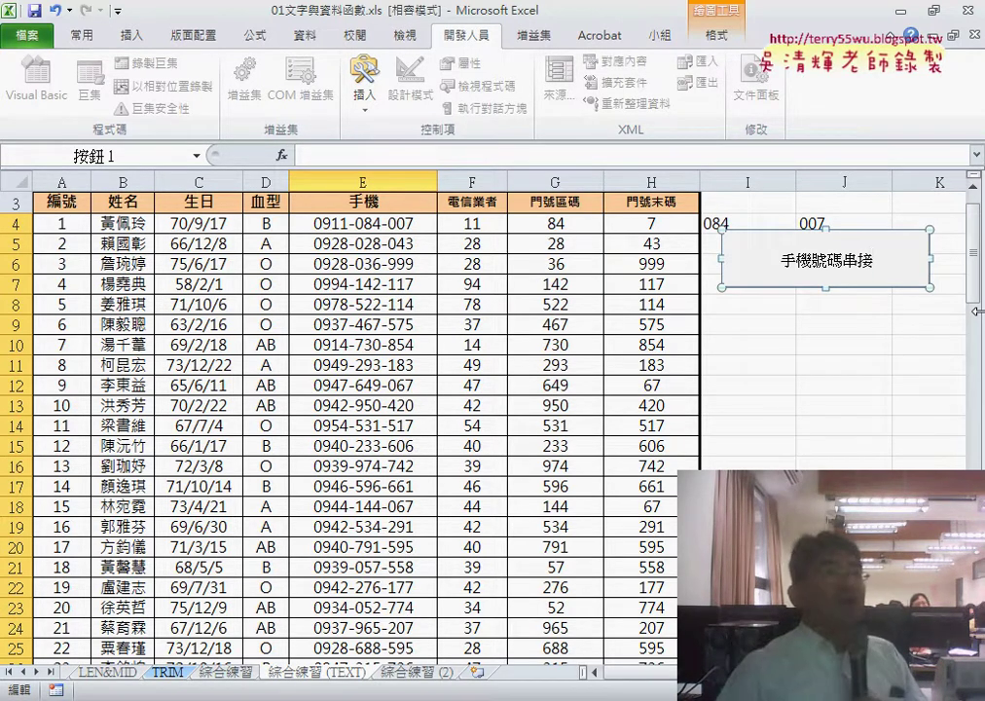
left_click(817, 343)
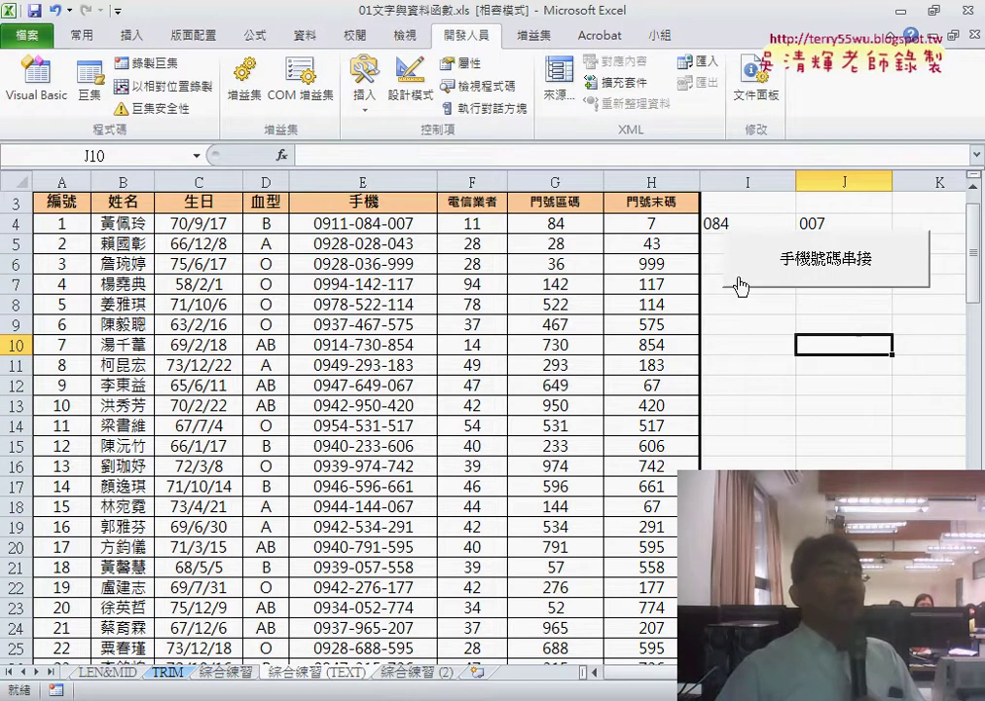
- Draw a second form button below the first and assign it the 手機號碼清除 macro
left_click(365, 83)
left_click(357, 152)
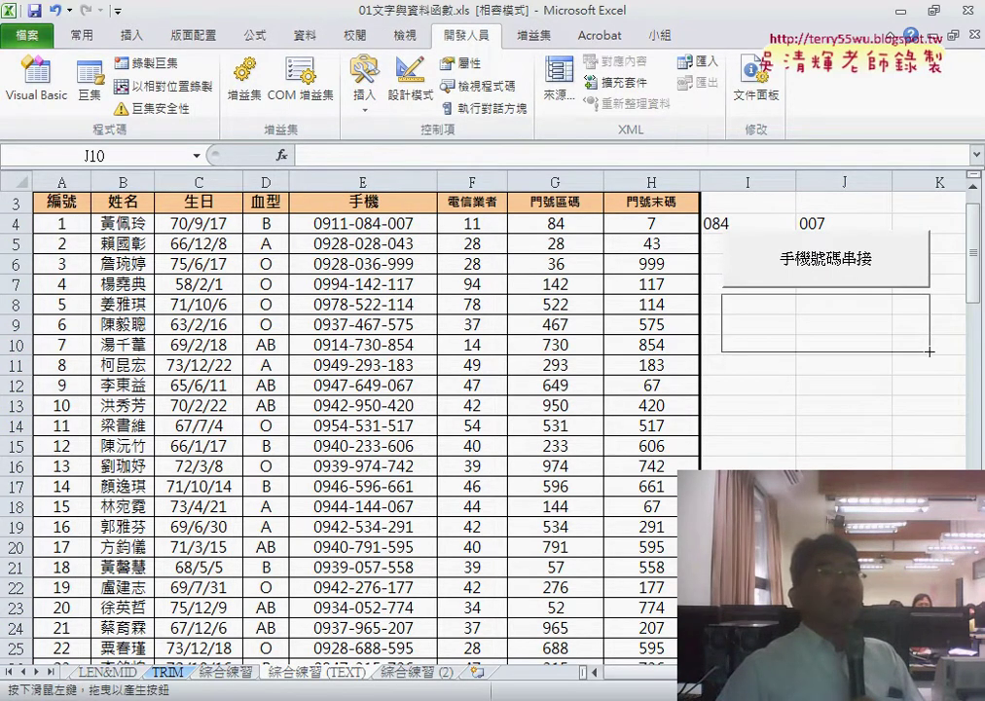
left_click_drag(720, 293, 930, 352)
left_click(583, 178)
double_click(555, 150)
right_click(555, 151)
left_click(592, 178)
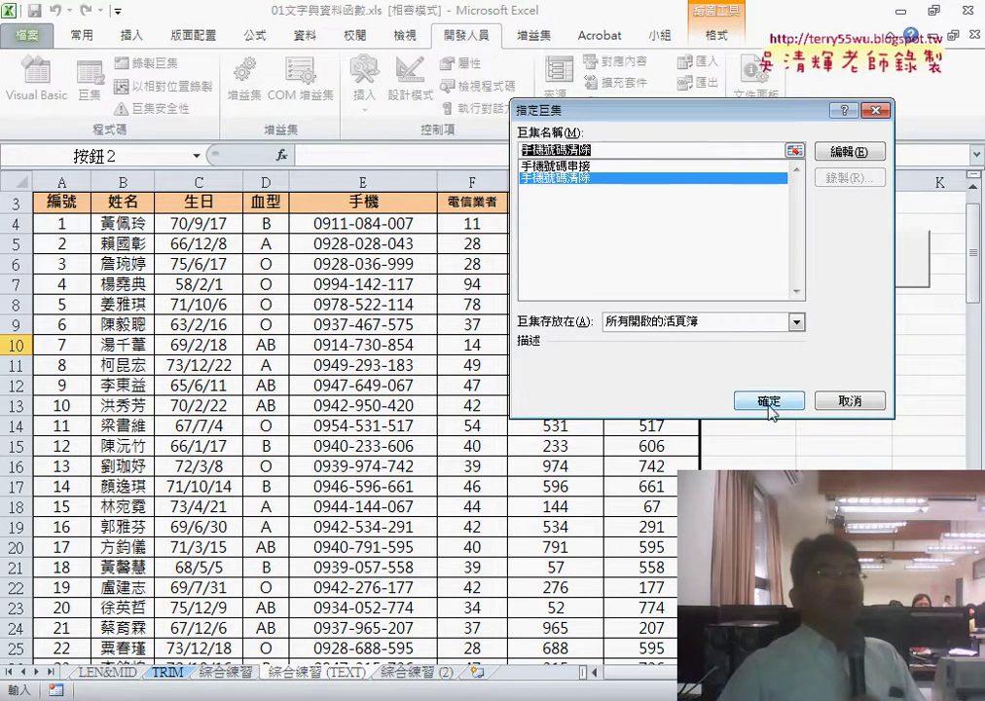
left_click(769, 401)
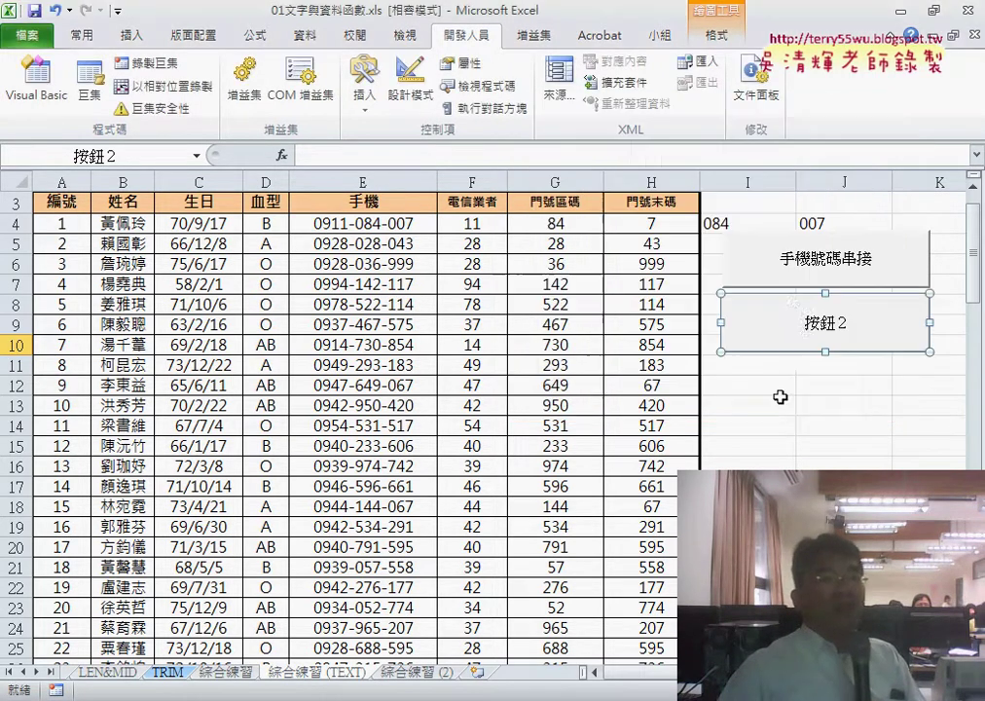
- Caption the second button 手機號碼清除 by pasting the copied macro name
left_click(861, 324)
key("BackSpace")
key("ctrl+v")
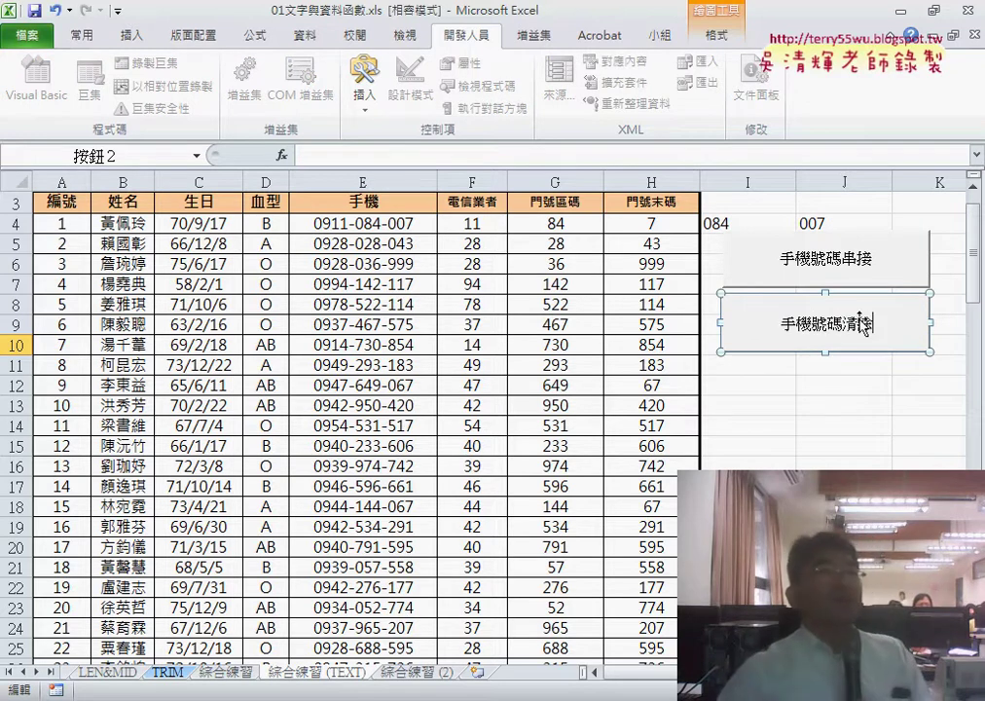
left_click(884, 461)
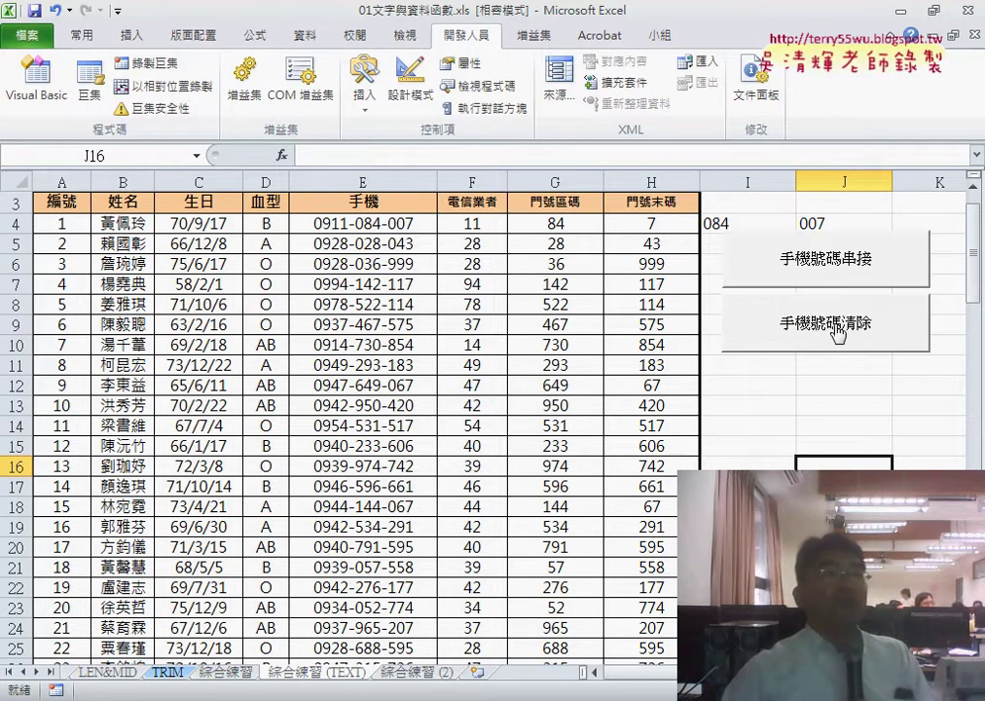
- Test the buttons by alternately clearing and refilling the phone numbers in column E
left_click(837, 335)
left_click(836, 268)
left_click(825, 331)
left_click(836, 263)
left_click(825, 331)
left_click(836, 263)
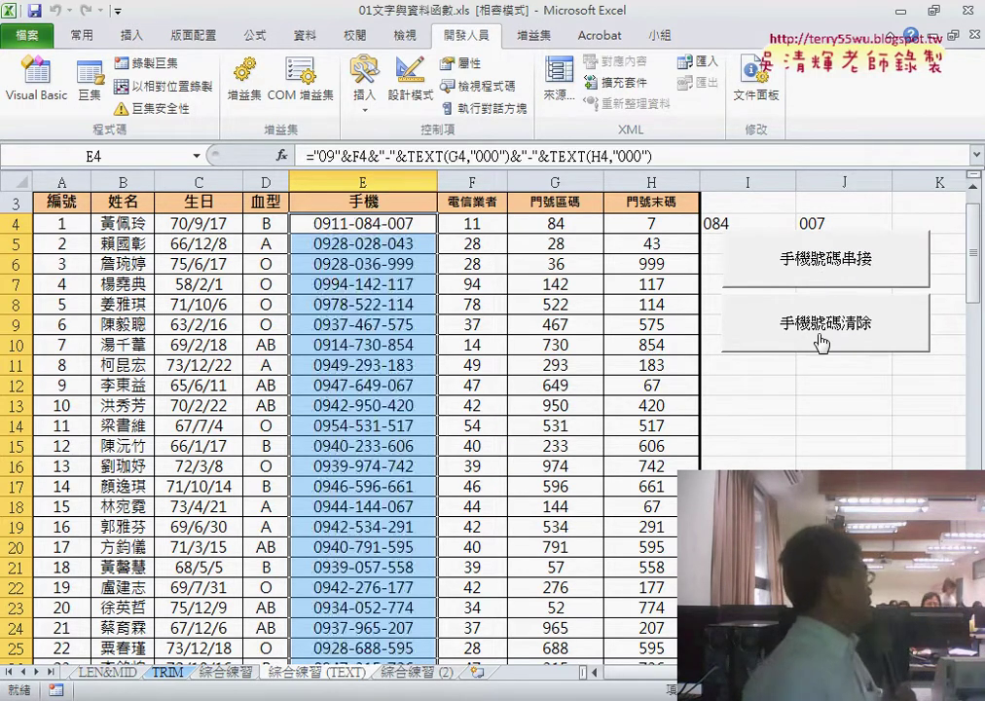
left_click(822, 337)
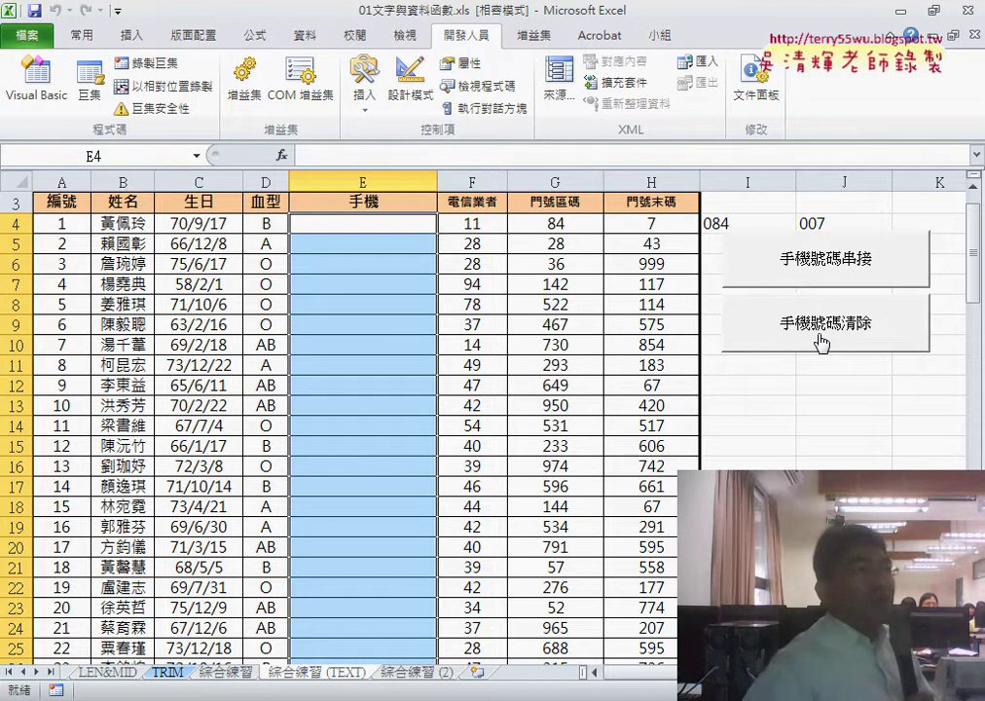
- Fill column E with the 手機號碼串接 button, then clear it with 手機號碼清除, twice
left_click(828, 261)
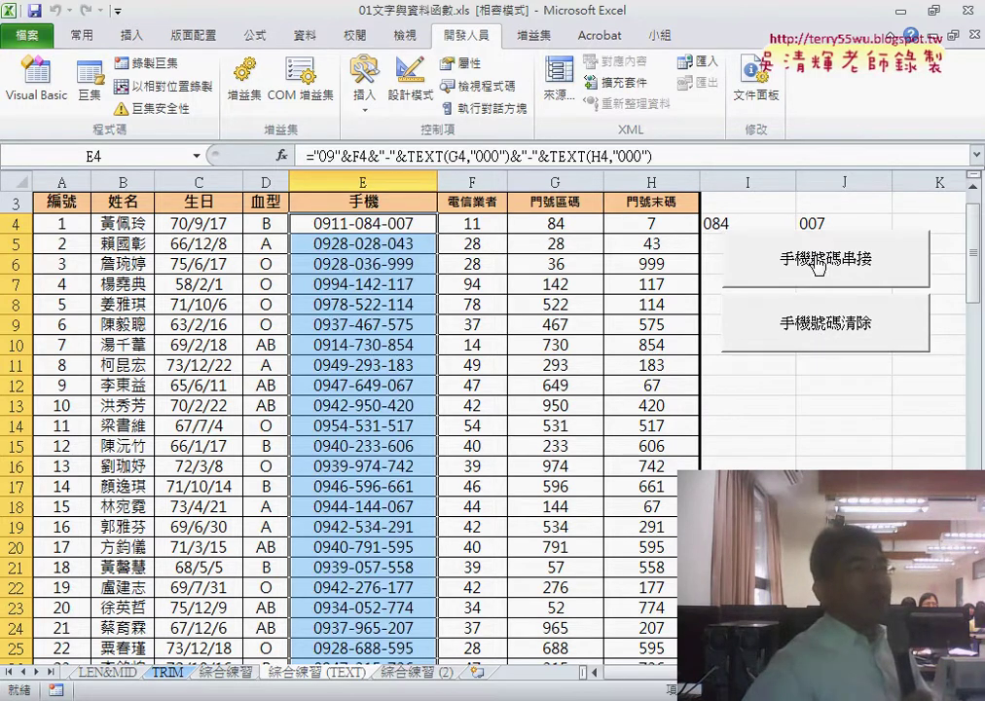
left_click(825, 333)
left_click(828, 263)
left_click(825, 328)
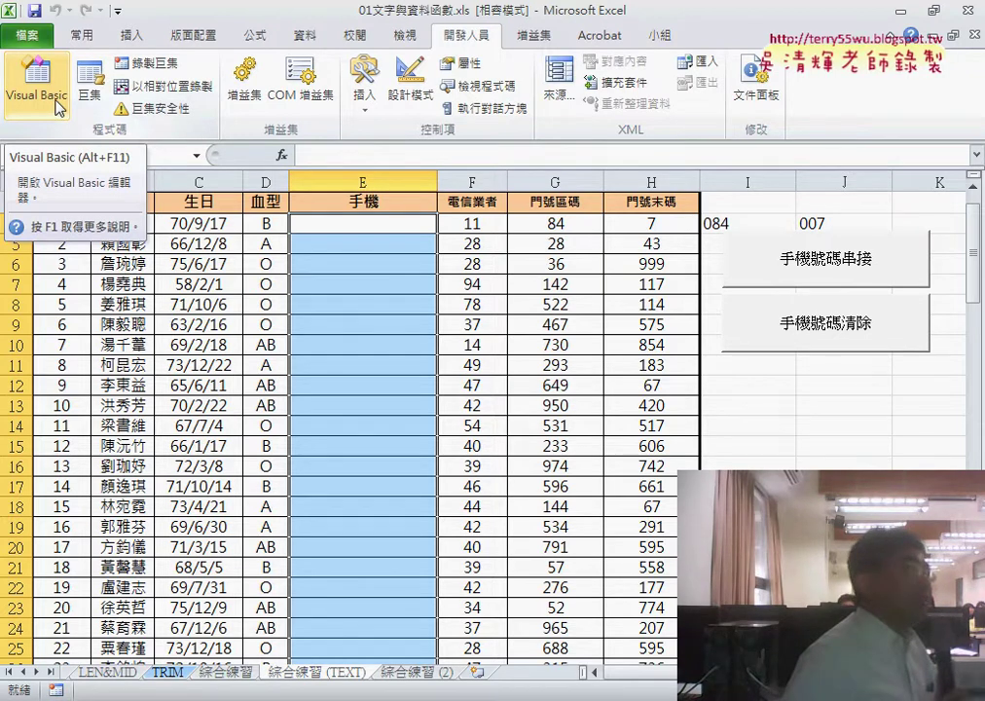
- Open Module1 in the VBA editor and highlight the first macro's comment lines
left_click(58, 105)
double_click(73, 304)
double_click(97, 320)
left_click_drag(386, 452, 194, 109)
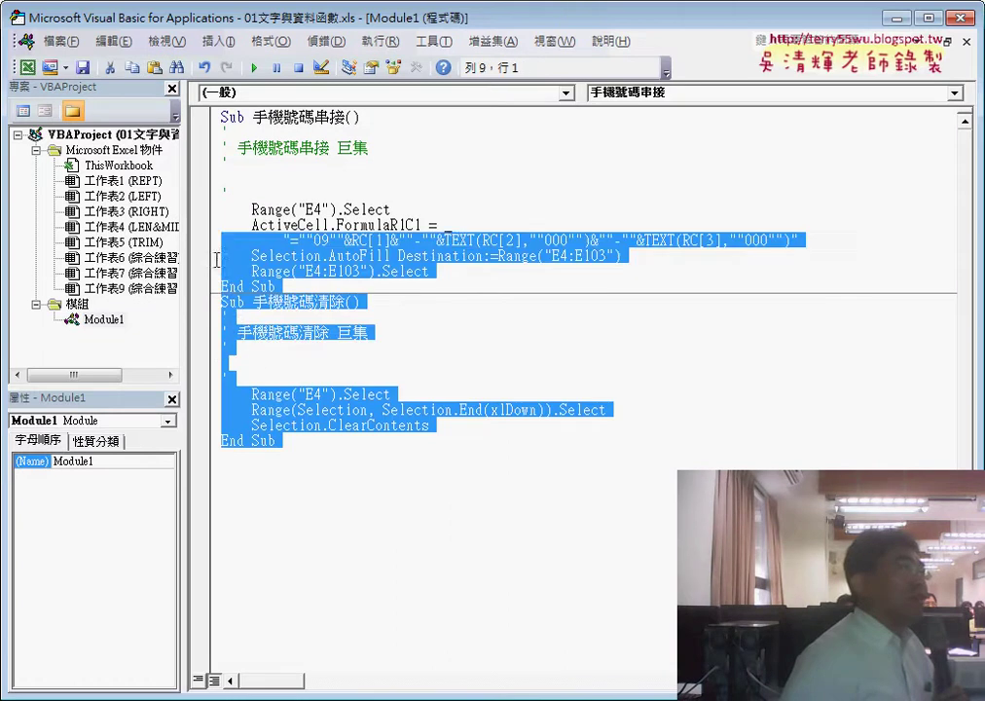
left_click(318, 219)
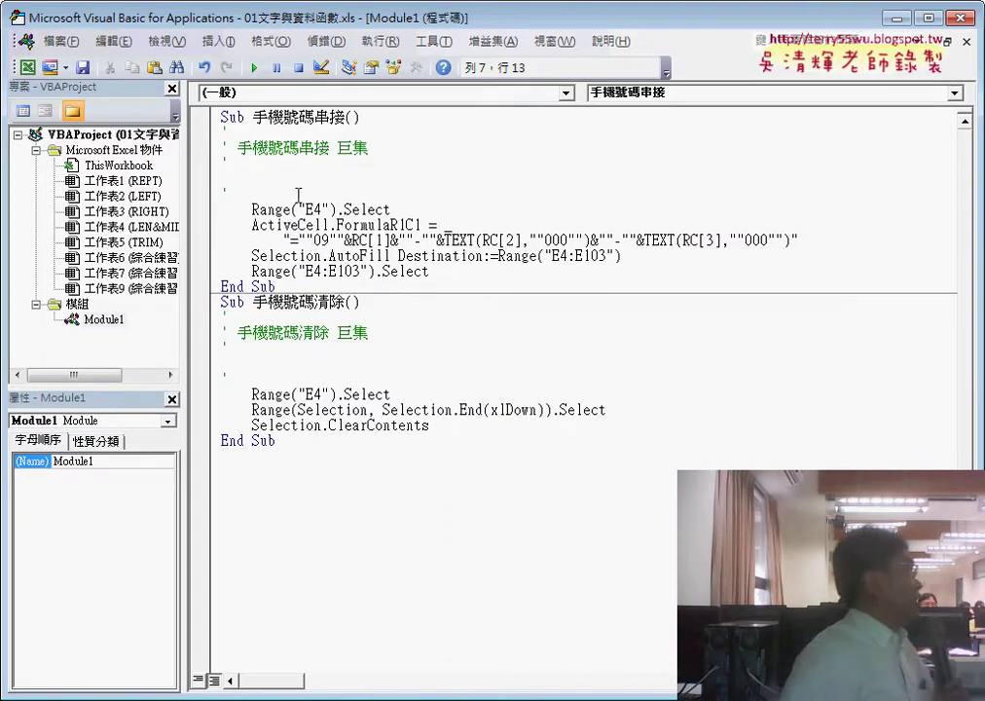
left_click_drag(222, 209, 226, 144)
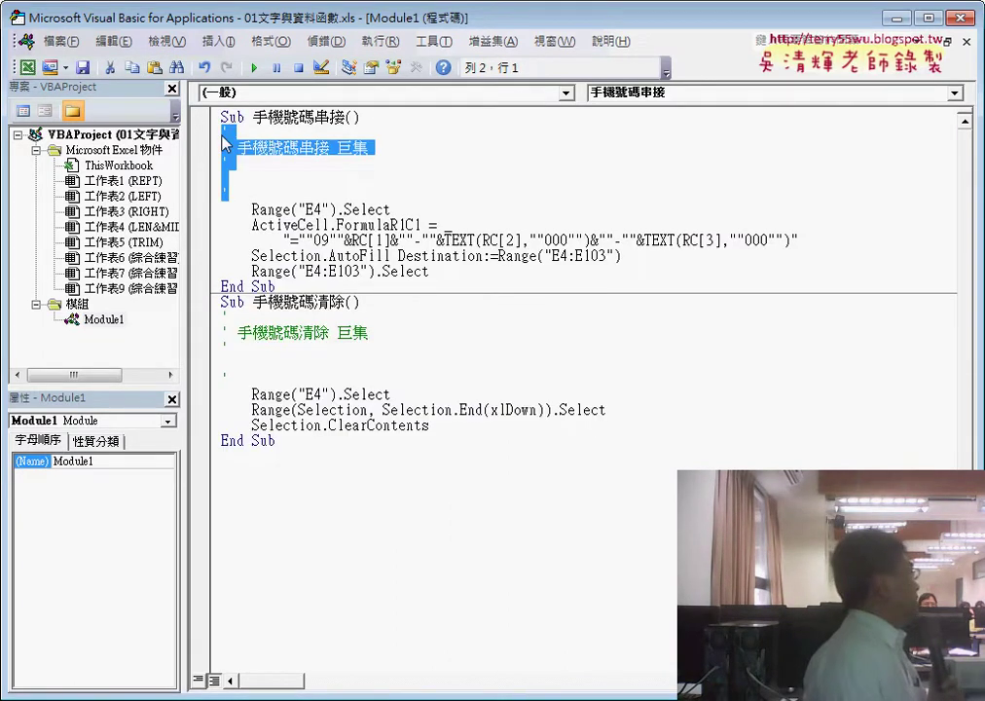